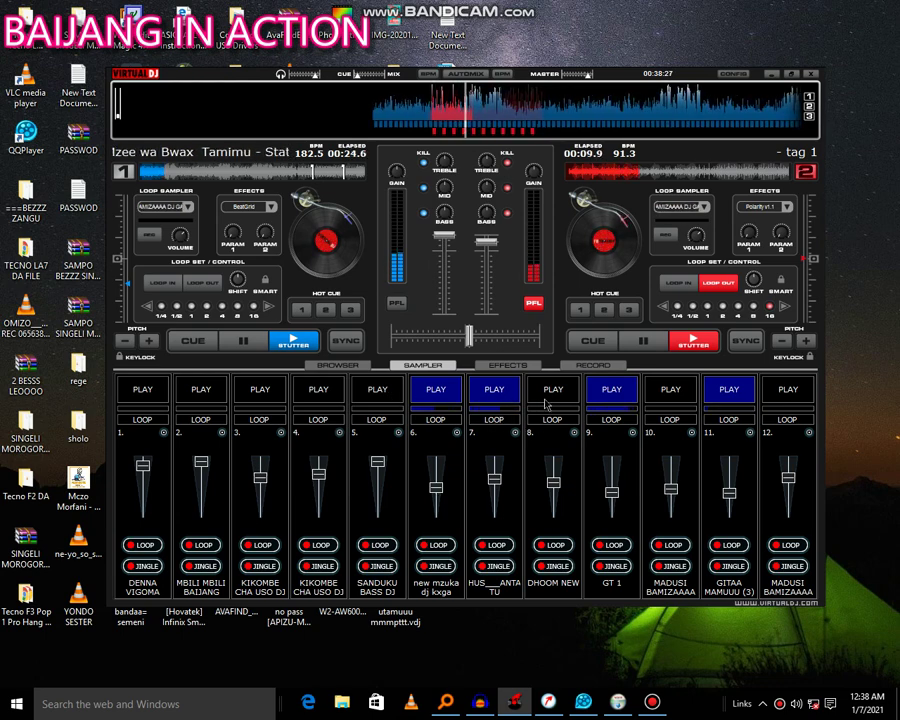
Switch the playing sample from slot 7 to slot 2 and on to slot 3, lowering slot 2's volume to about the middle
left_click(491, 393)
key("F2")
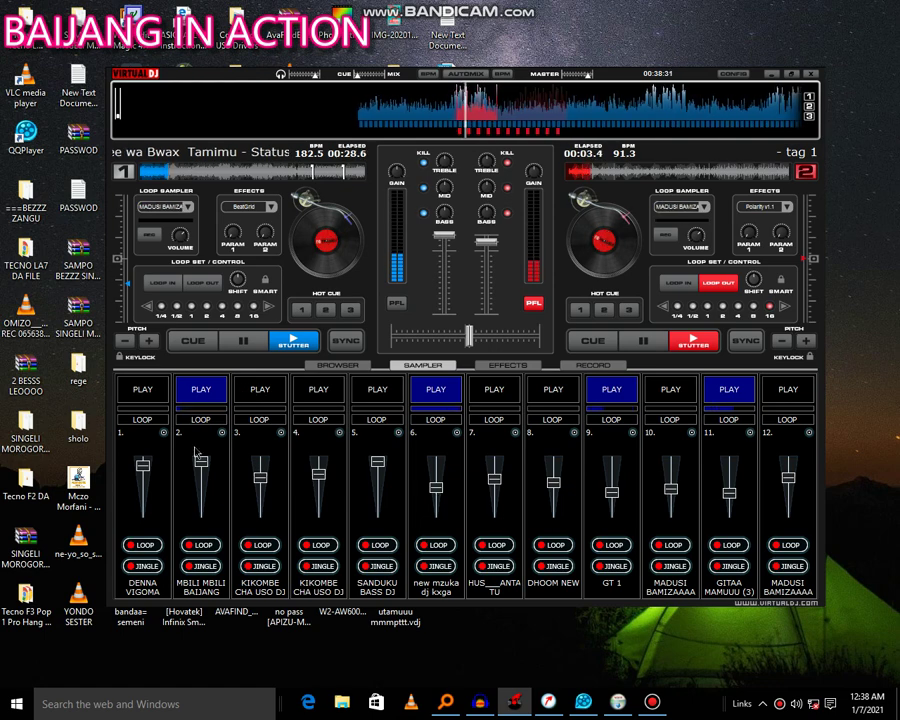
left_click_drag(199, 463, 200, 477)
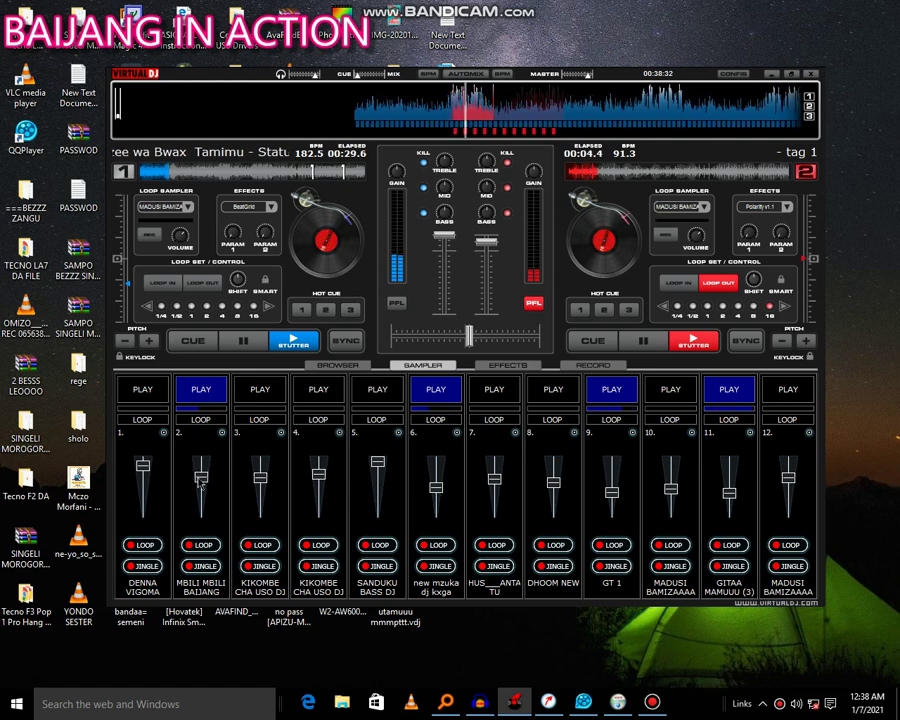
left_click(262, 391)
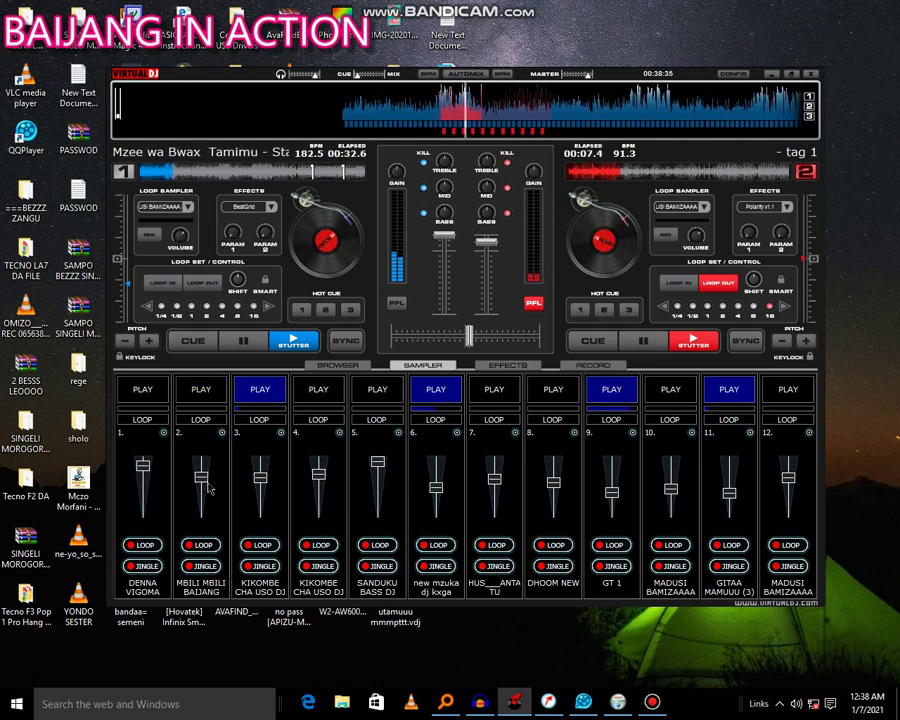
left_click_drag(203, 479, 201, 491)
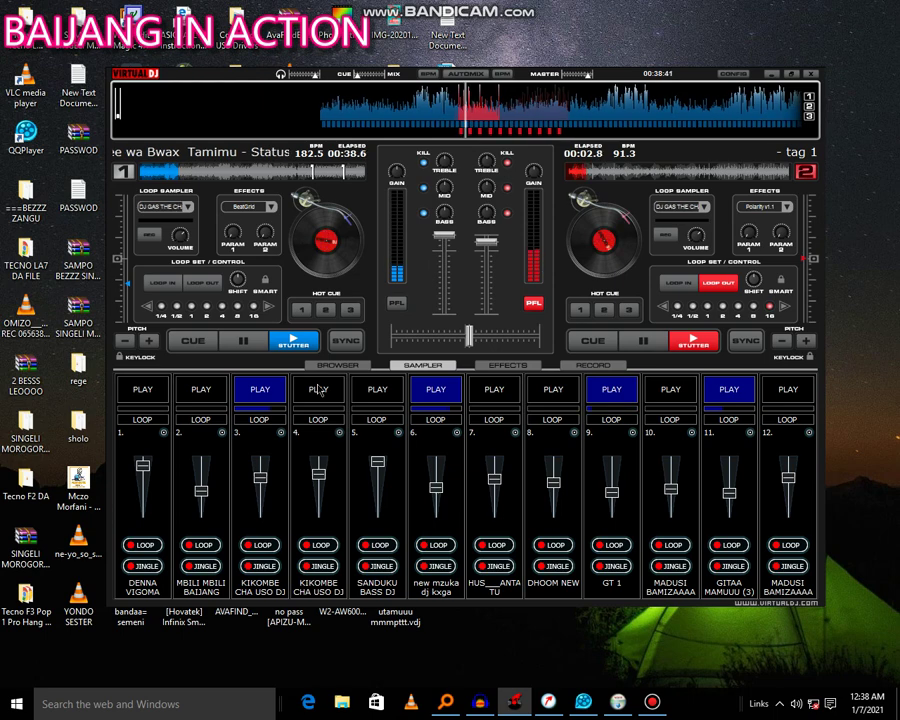
Replace the slot 3 sample with slots 4 and 5, and swap both for DHOOM NEW in slot 8
left_click(318, 391)
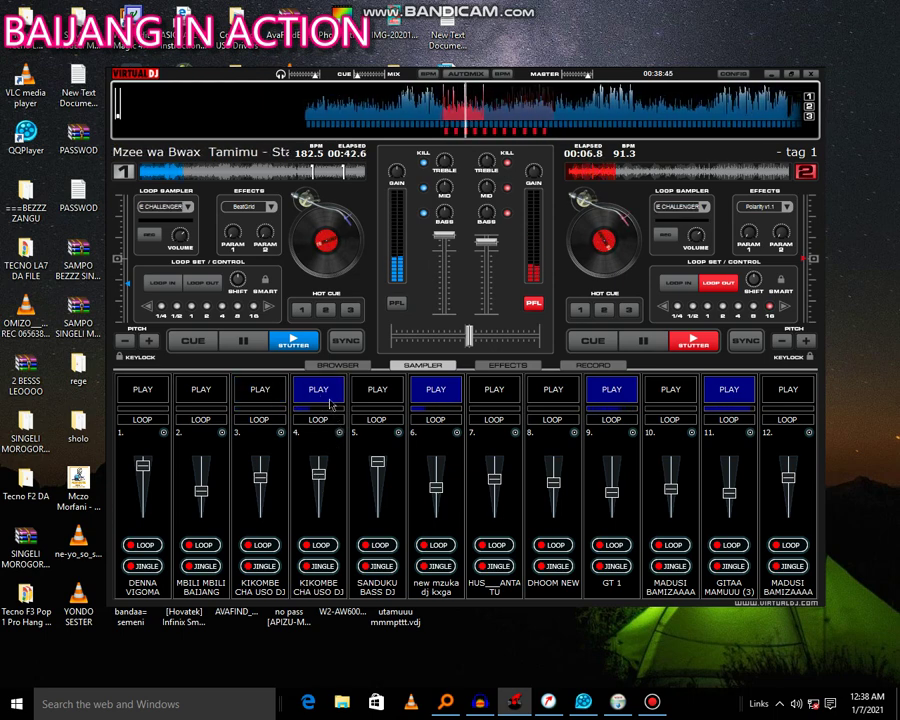
left_click(370, 391)
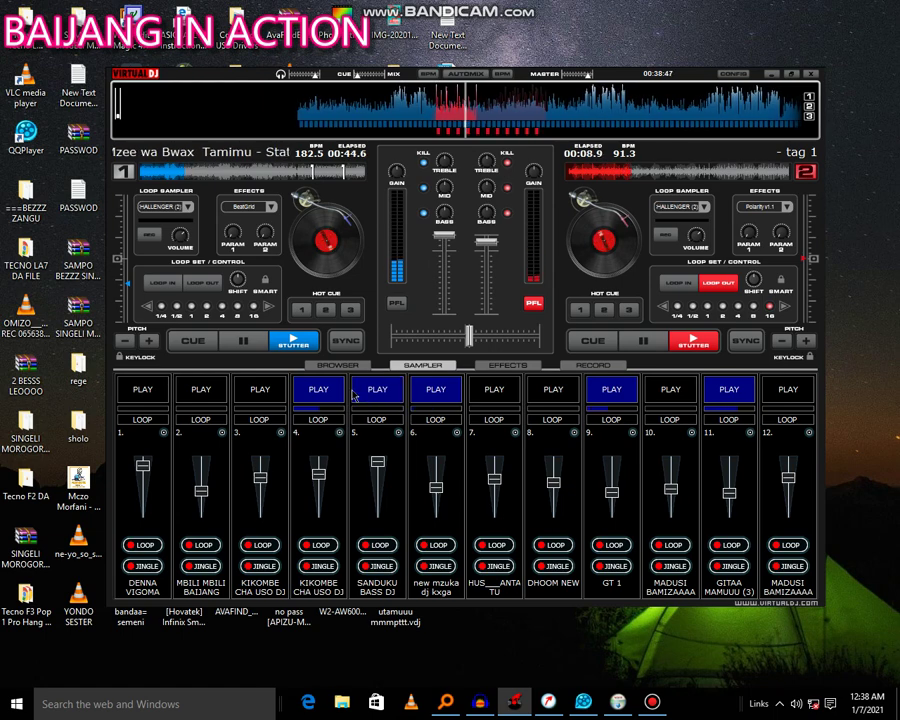
left_click(560, 396)
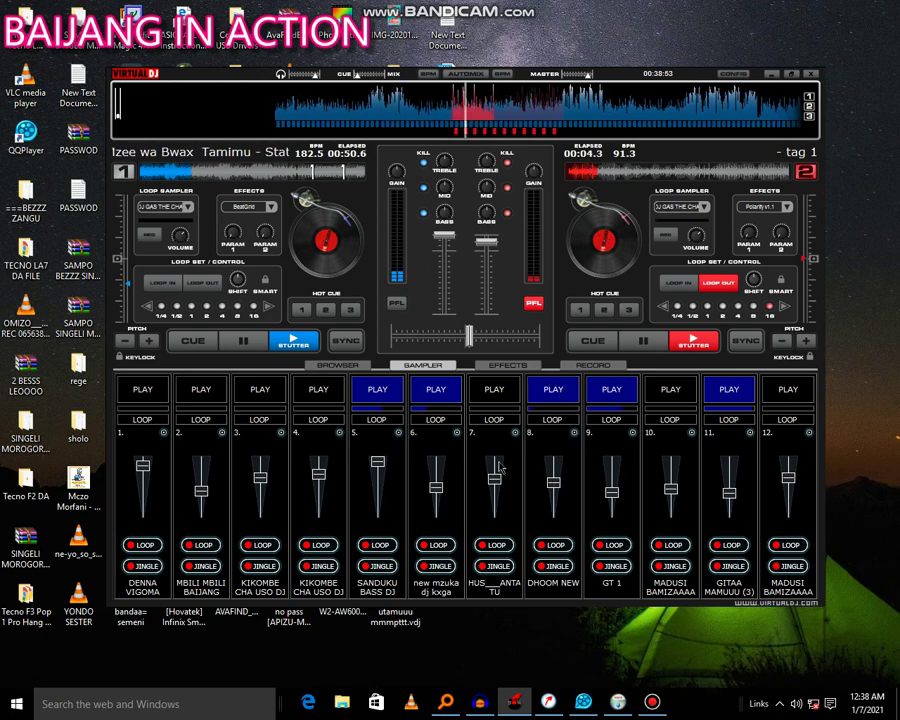
left_click(377, 392)
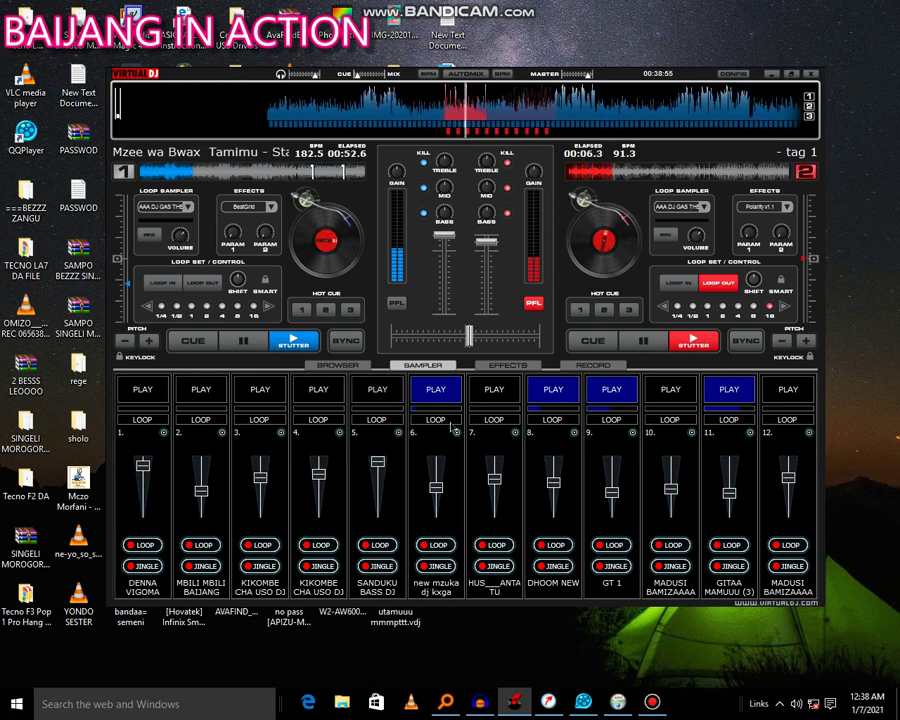
Layer the slot 12 sample into the mix at a slightly lower volume, restart DHOOM NEW and stop slot 12
left_click(788, 487)
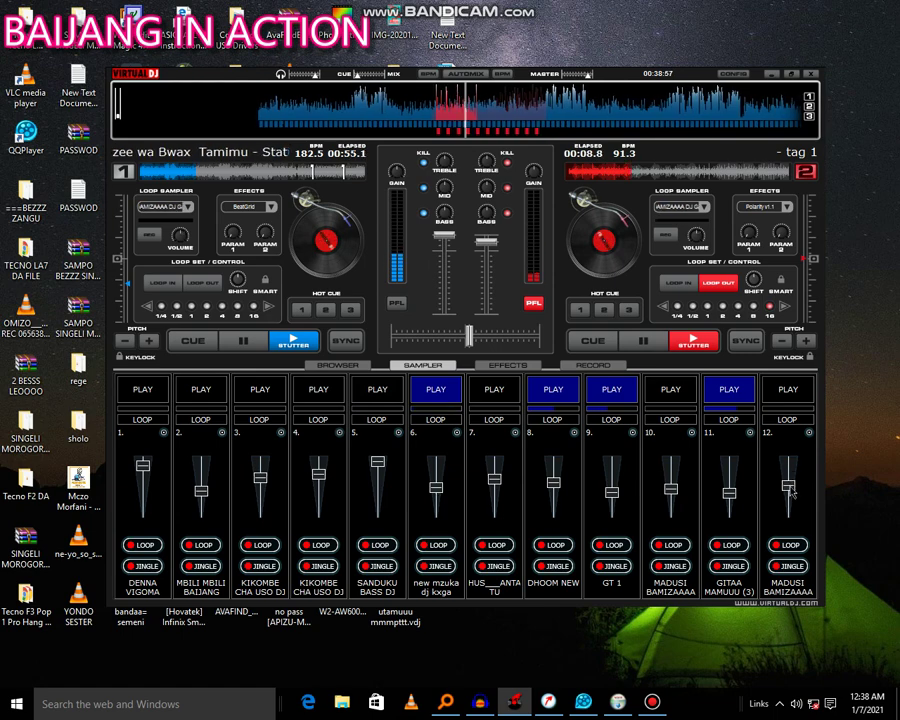
left_click(783, 396)
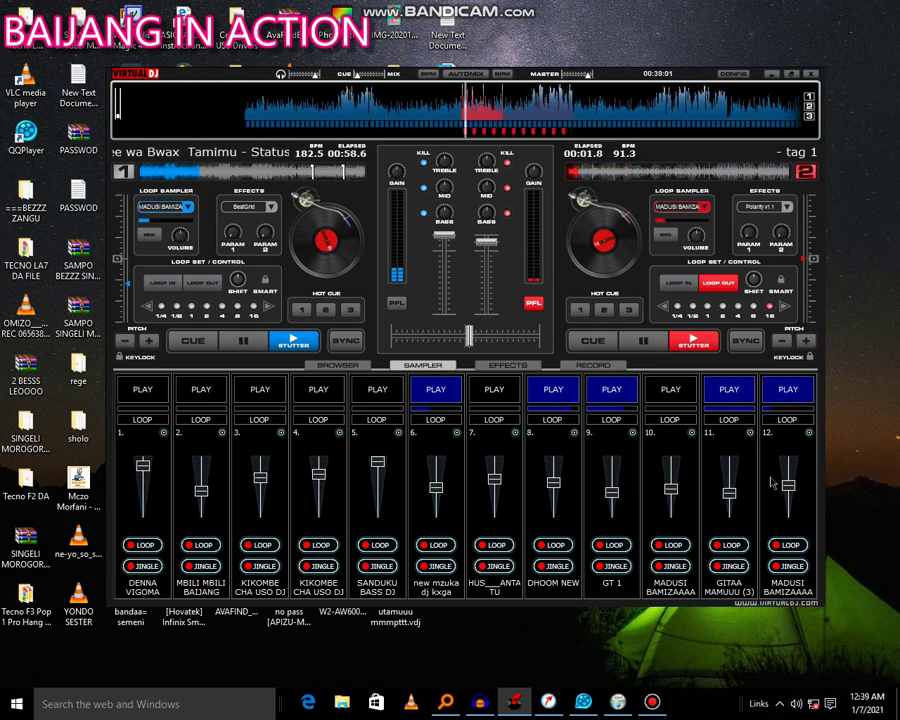
left_click(543, 391)
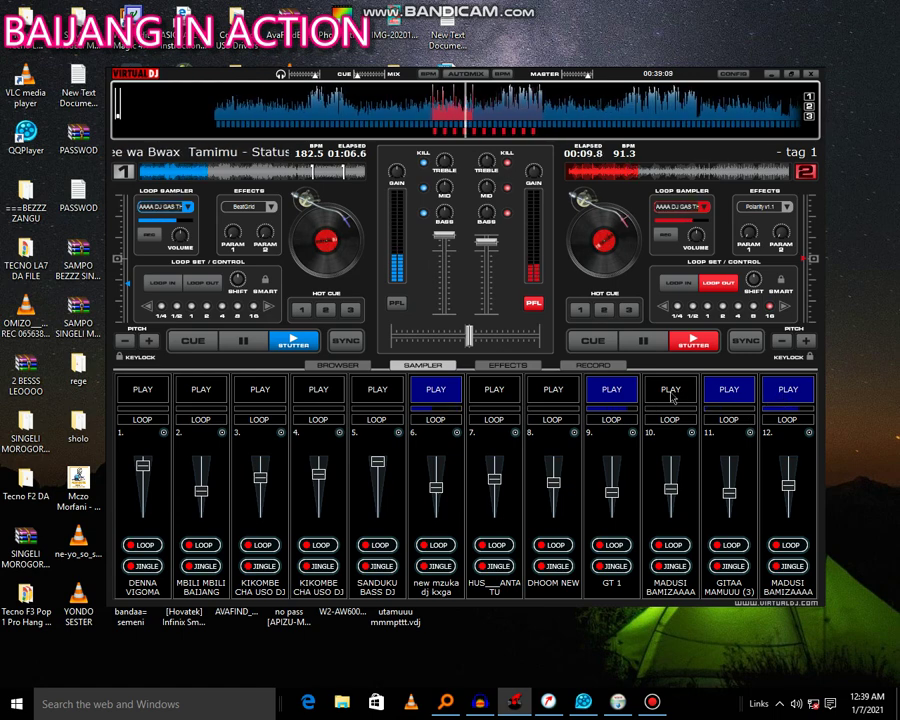
left_click(549, 395)
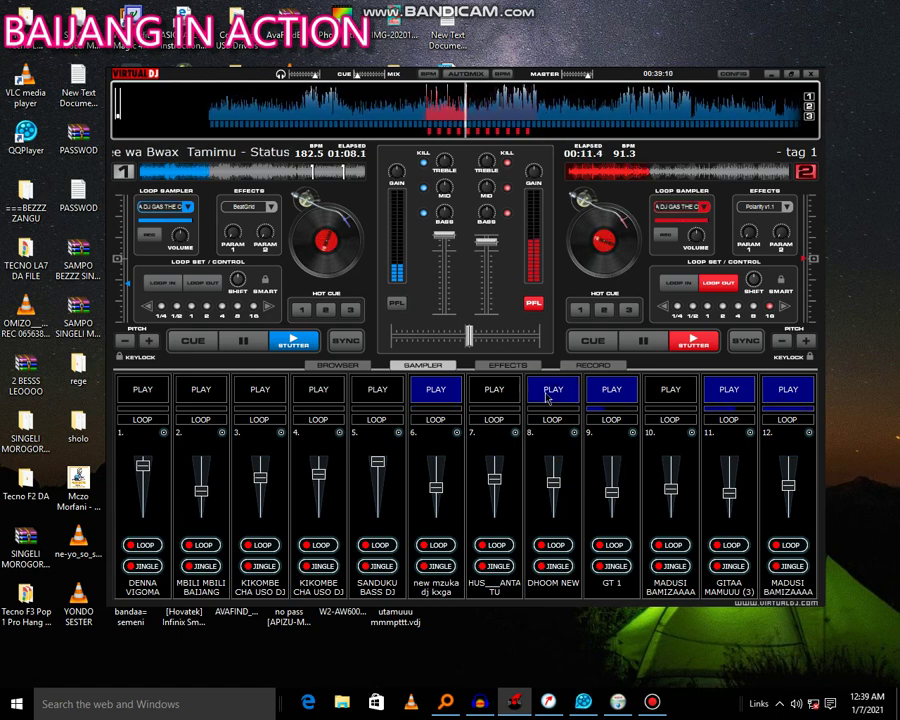
left_click(782, 397)
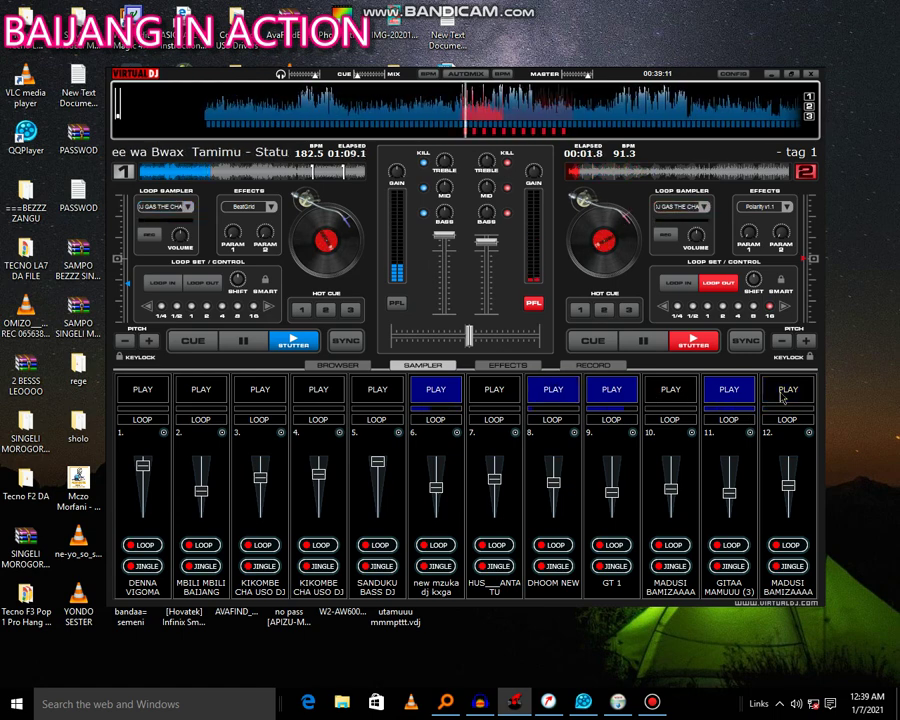
Switch from DHOOM NEW to slot 7 and on to MBILI MBILI BAIJANG in slot 2, raising the volumes of slots 7 and 2
left_click(494, 392)
left_click(528, 392)
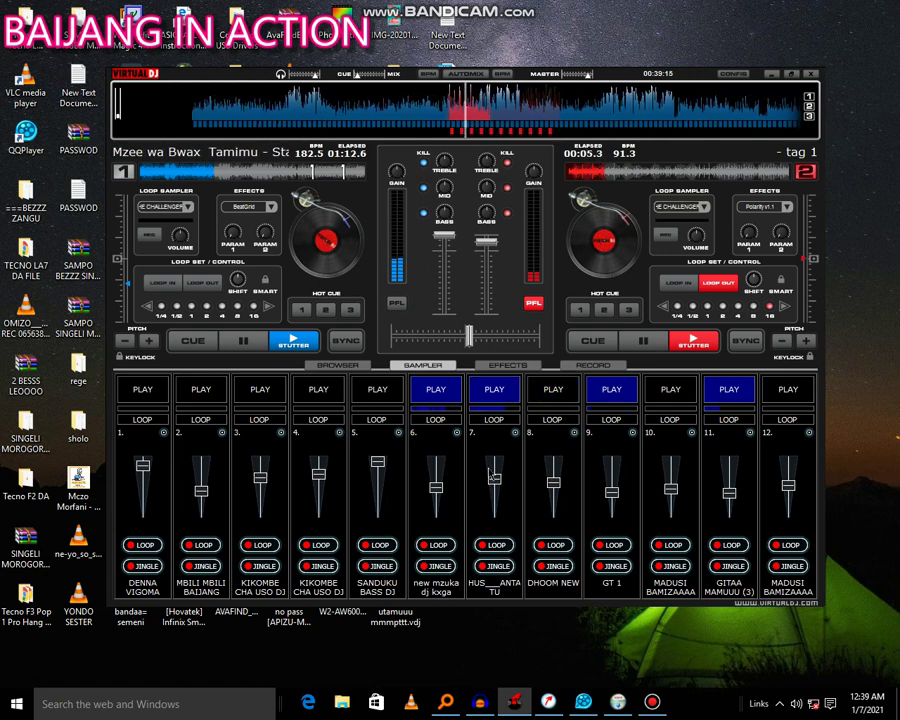
left_click(502, 390)
key("2")
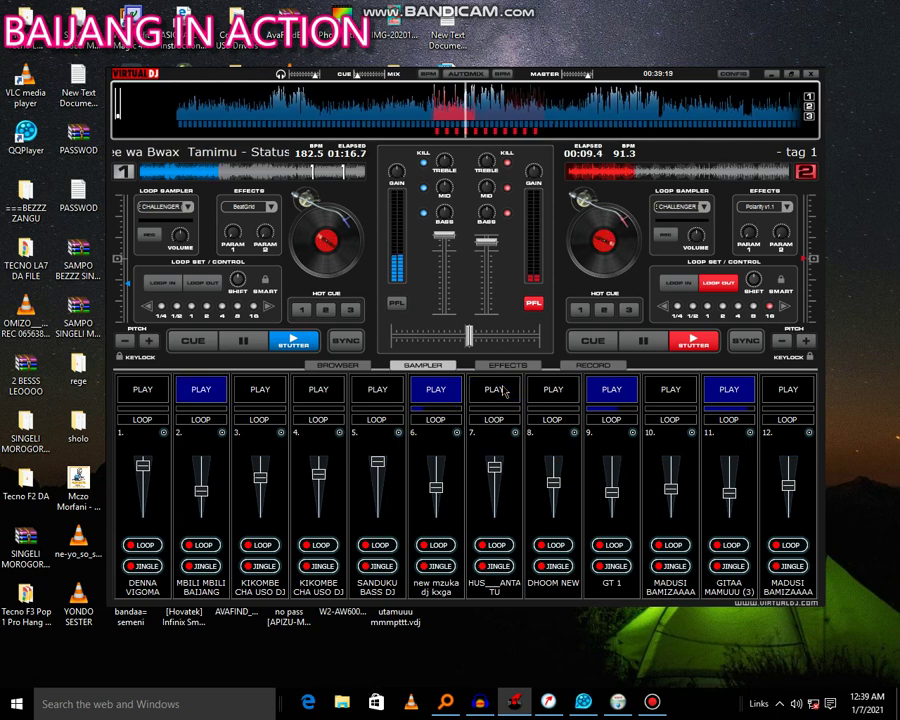
left_click(204, 475)
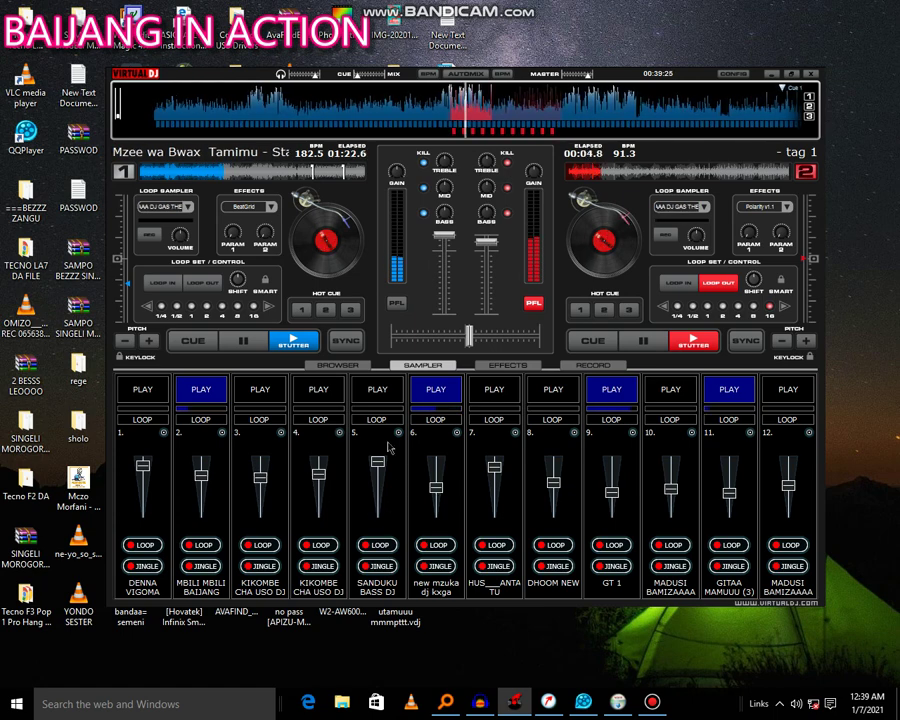
Play SANDUKU BASS DJ in slot 5 with its volume lowered to near the minimum
left_click(378, 500)
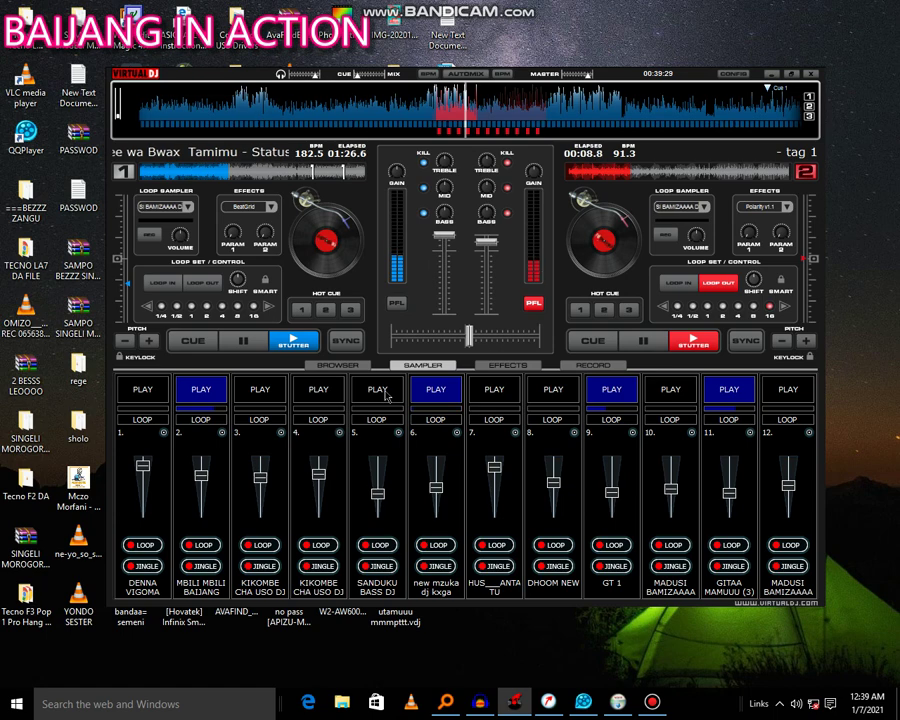
left_click(380, 392)
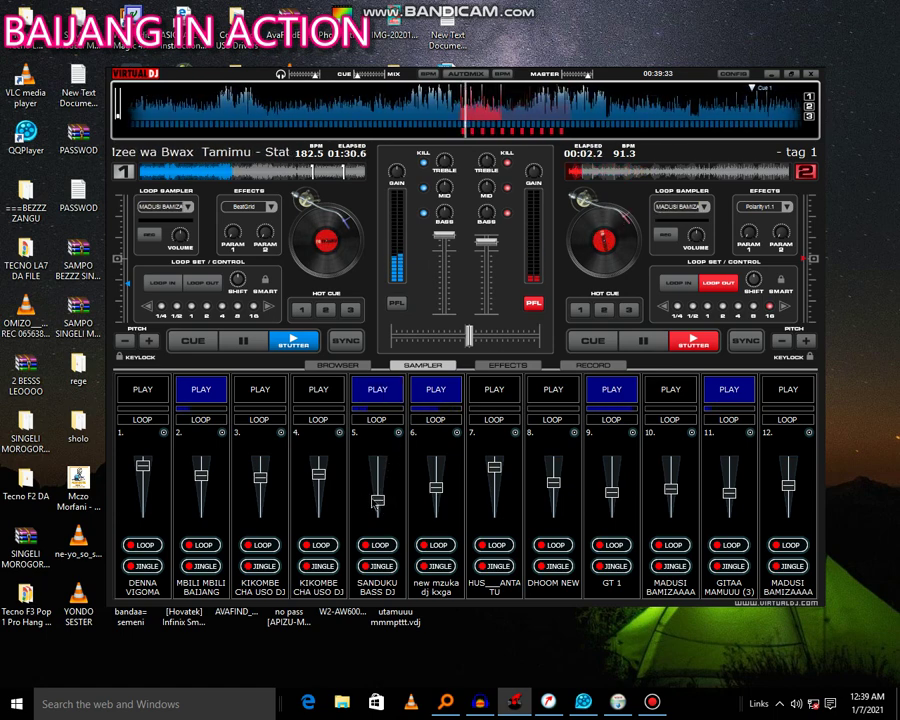
left_click_drag(377, 503, 377, 508)
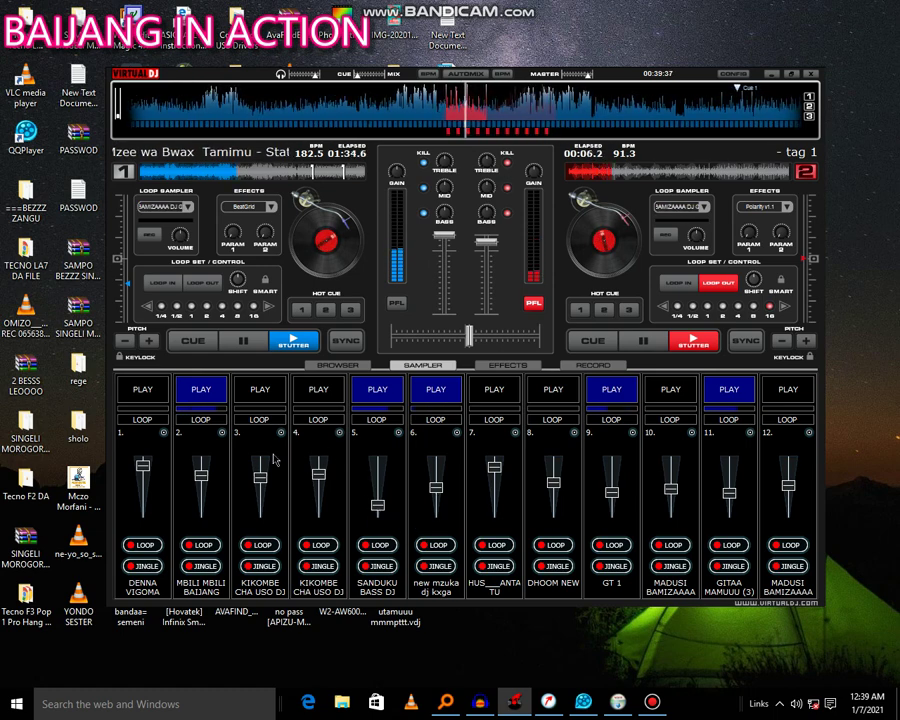
Lower slot 3's volume, start its KIKOMBE CHA USO DJ sample and stop slot 5
left_click_drag(259, 478, 260, 501)
left_click(266, 397)
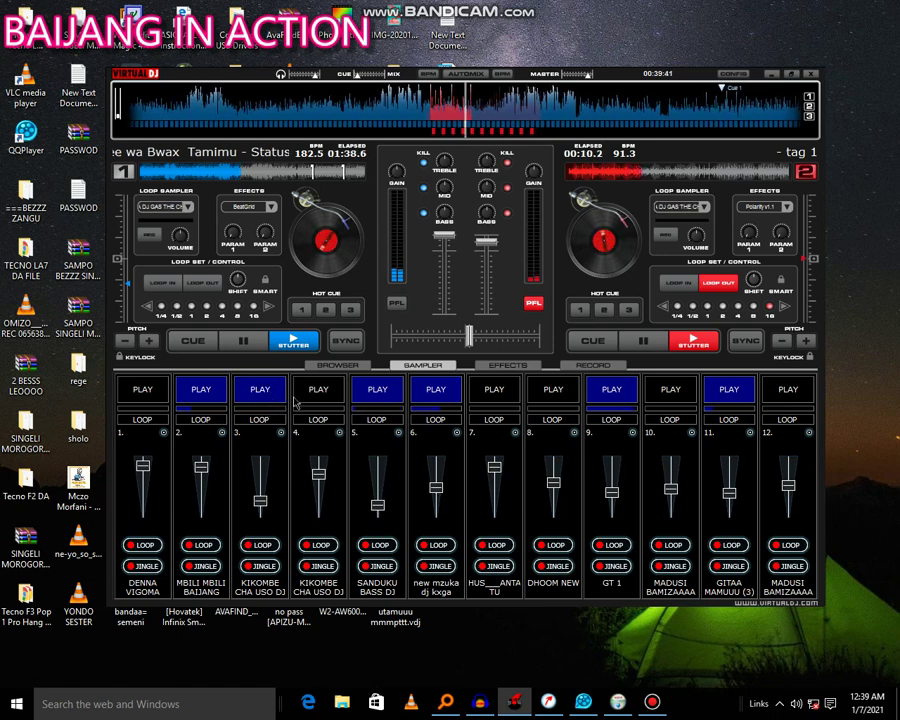
left_click(376, 390)
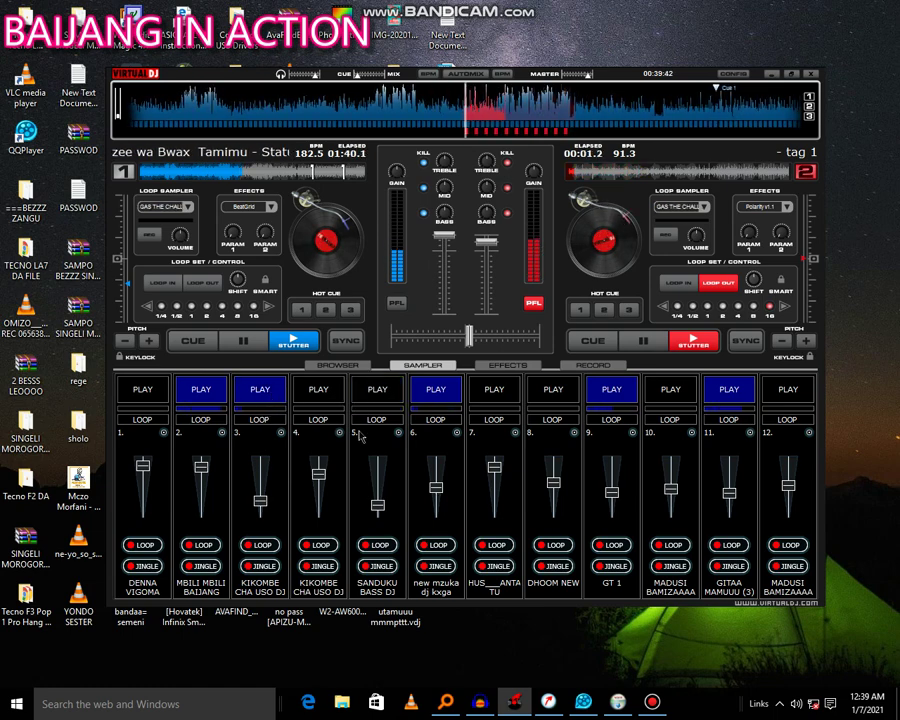
Change the Sync on setting of the MBILI MBILI BAIJANG sample in slot 2 to the option after Half beat
left_click(222, 434)
mouse_move(327, 517)
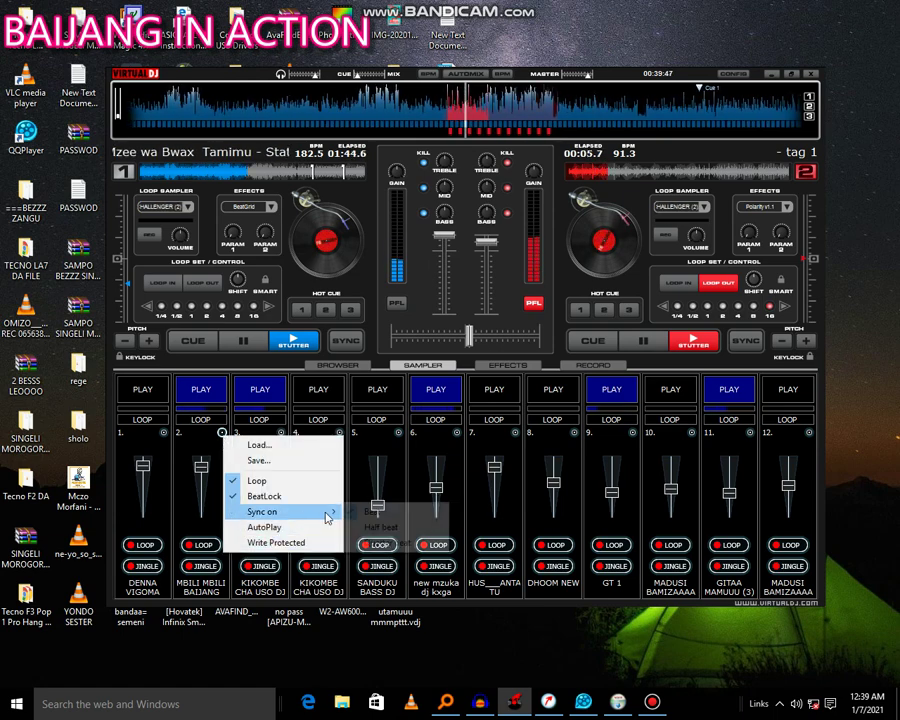
left_click(382, 541)
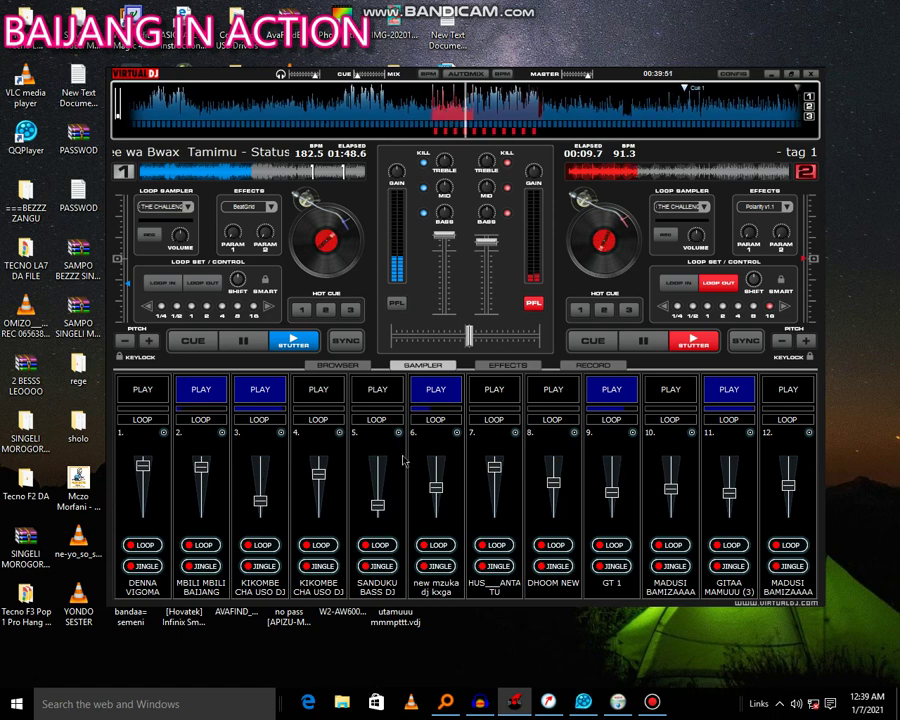
Replace slot 2 with the slot 7 sample, switch to DHOOM NEW in slot 8 and raise slot 8's volume to maximum
left_click(497, 391)
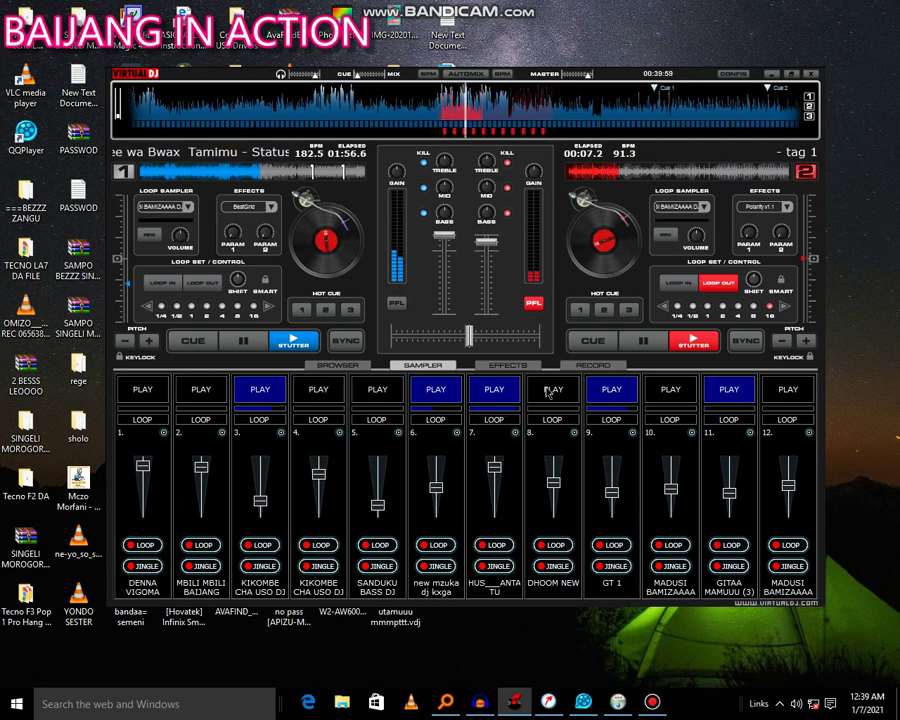
left_click(551, 392)
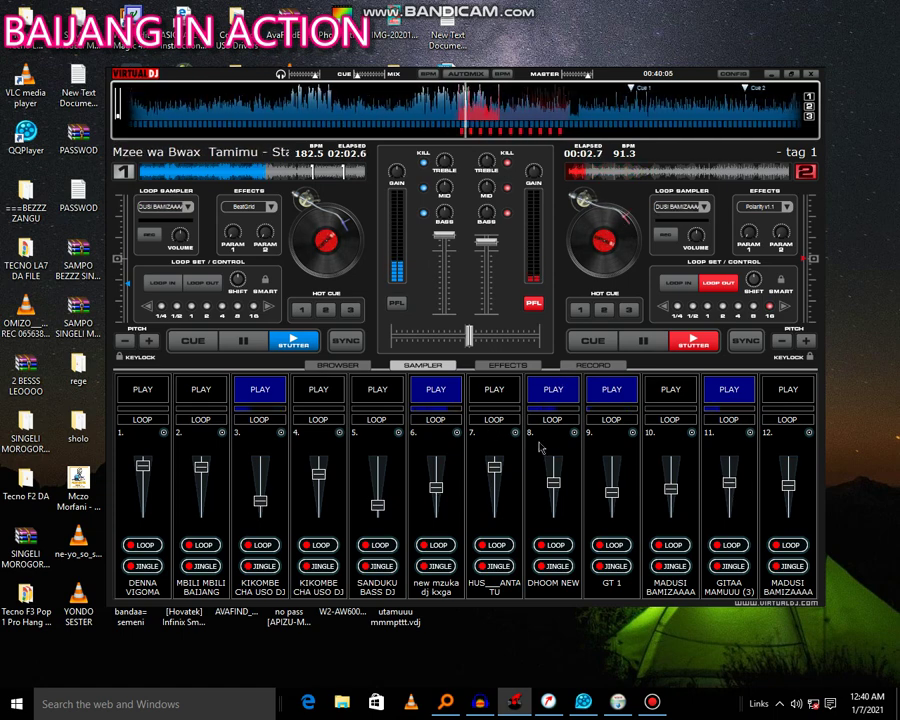
left_click_drag(552, 478, 549, 450)
Swap DHOOM NEW for SANDUKU BASS DJ in slot 5, stop slot 3, and raise the volumes of slots 5 and 3
left_click(379, 394)
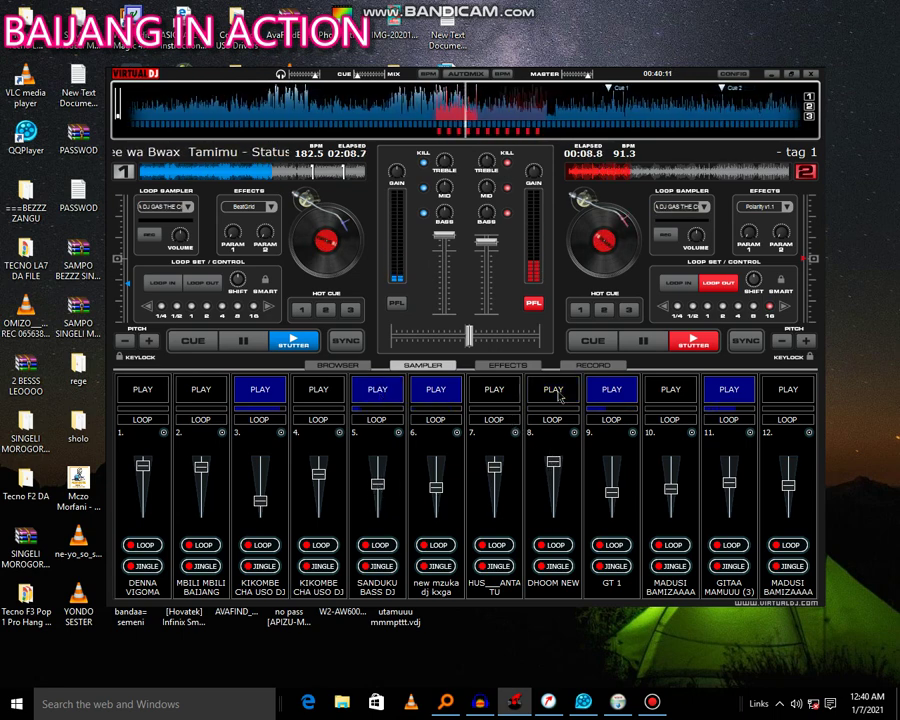
left_click_drag(380, 490, 384, 476)
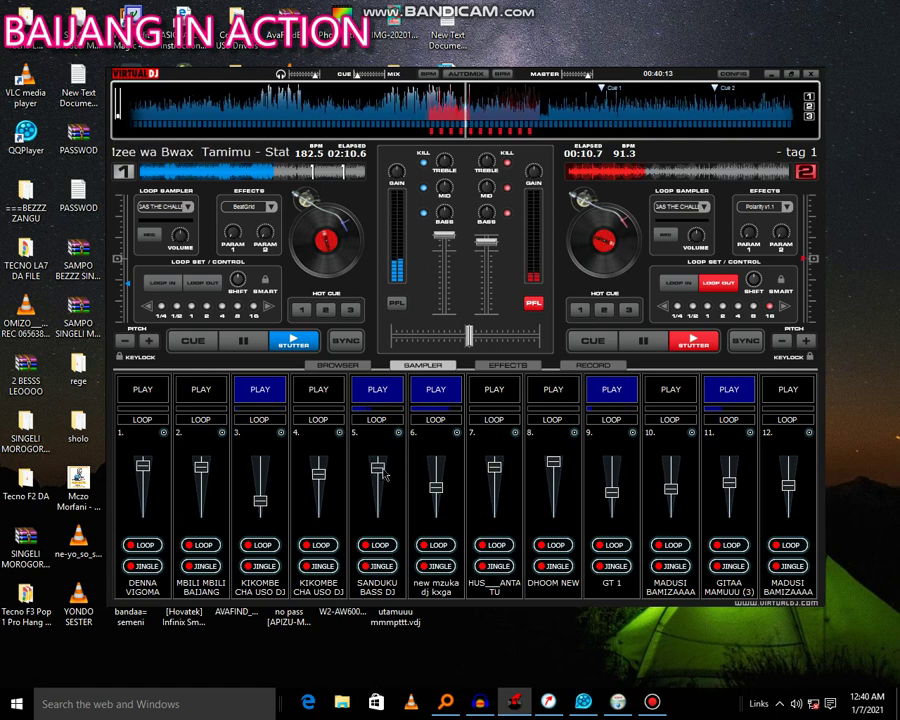
left_click(266, 394)
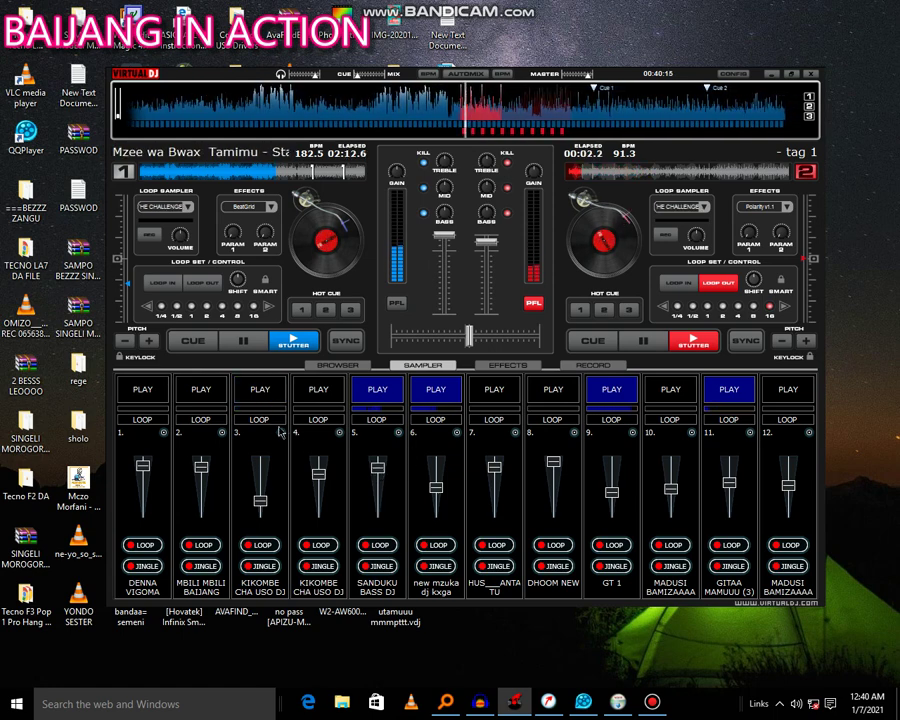
left_click(258, 474)
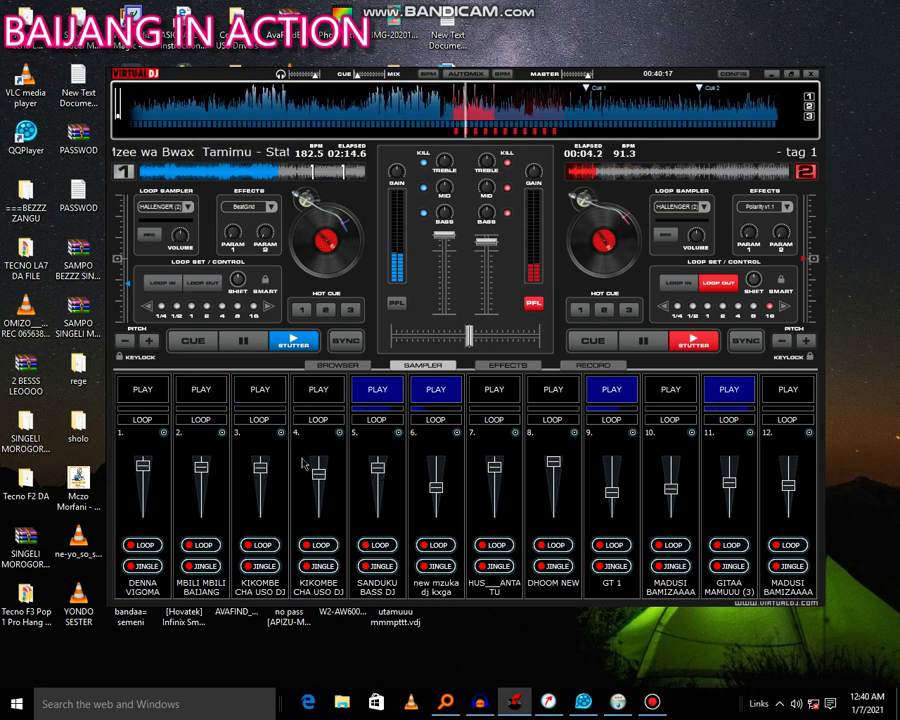
Replace slot 5 with the KIKOMBE CHA USO DJ samples in slots 4 and 3, both raised to maximum volume
left_click(328, 392)
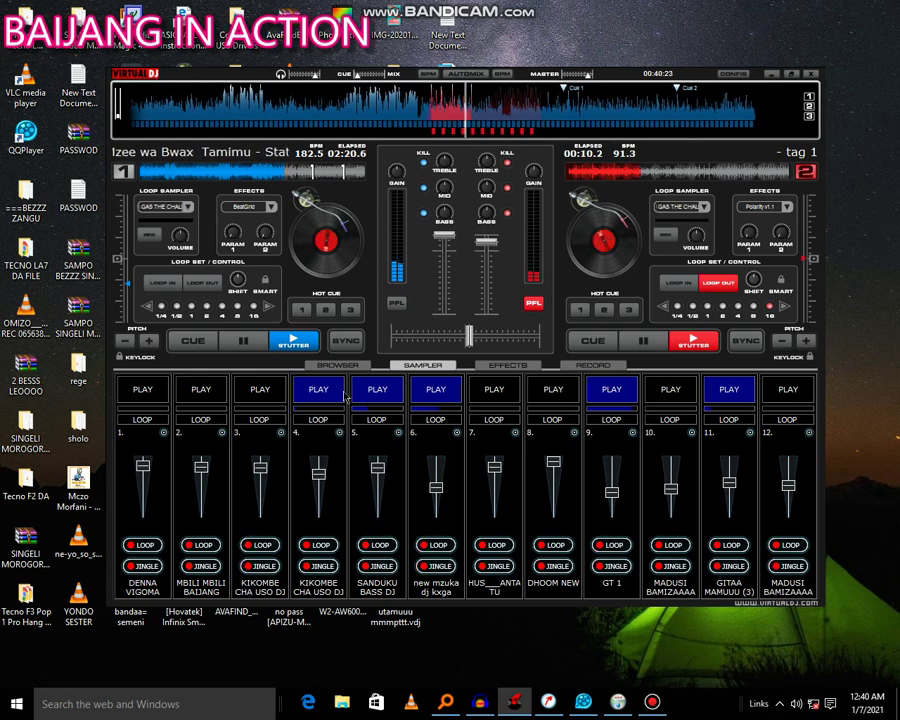
left_click(384, 390)
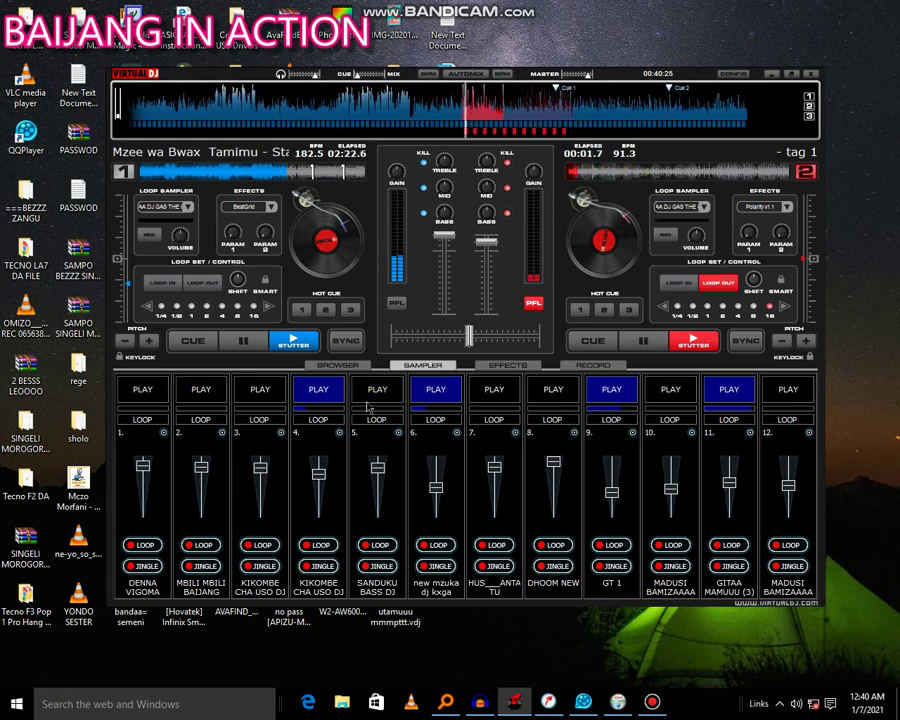
left_click_drag(319, 461, 314, 450)
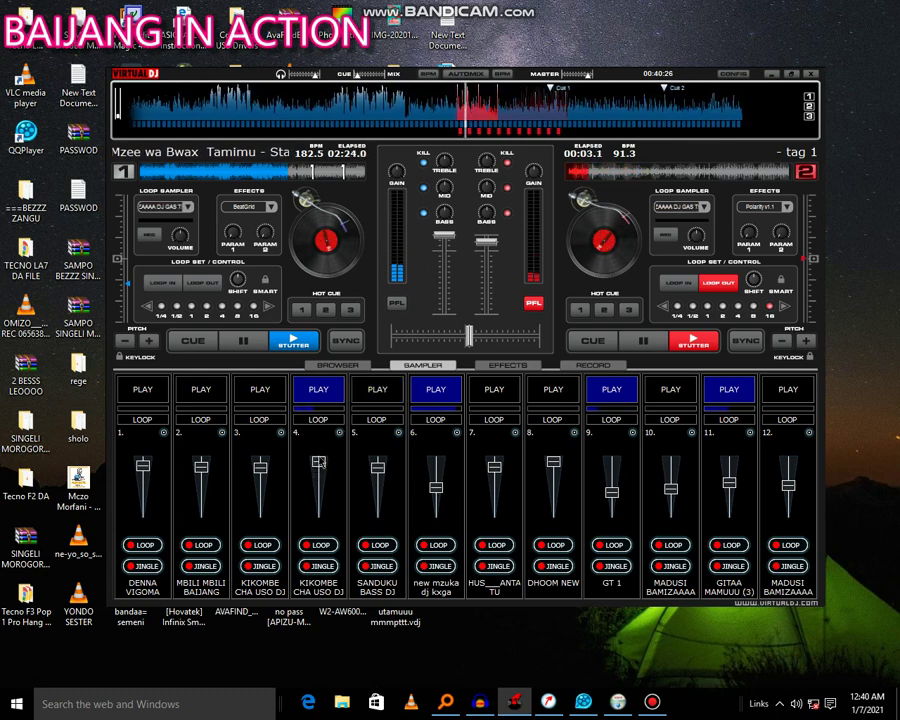
left_click_drag(261, 470, 263, 450)
left_click(268, 390)
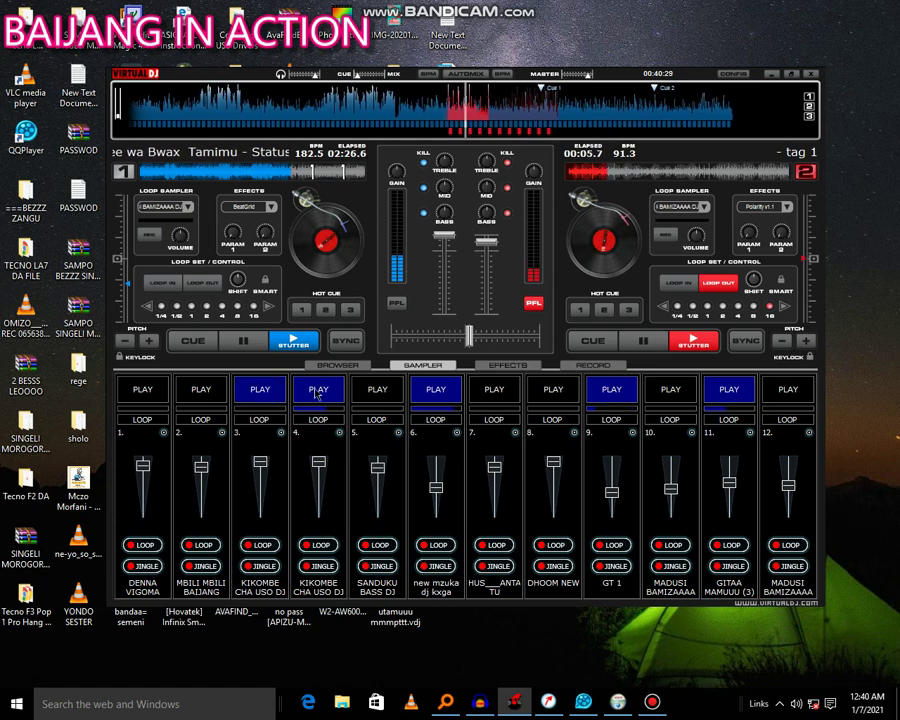
Load SERIKALI YA DJ GAS THE CHALLENGER from the desktop's bwax folder into slot 4 and play it in place of slot 3
left_click(339, 433)
left_click(372, 438)
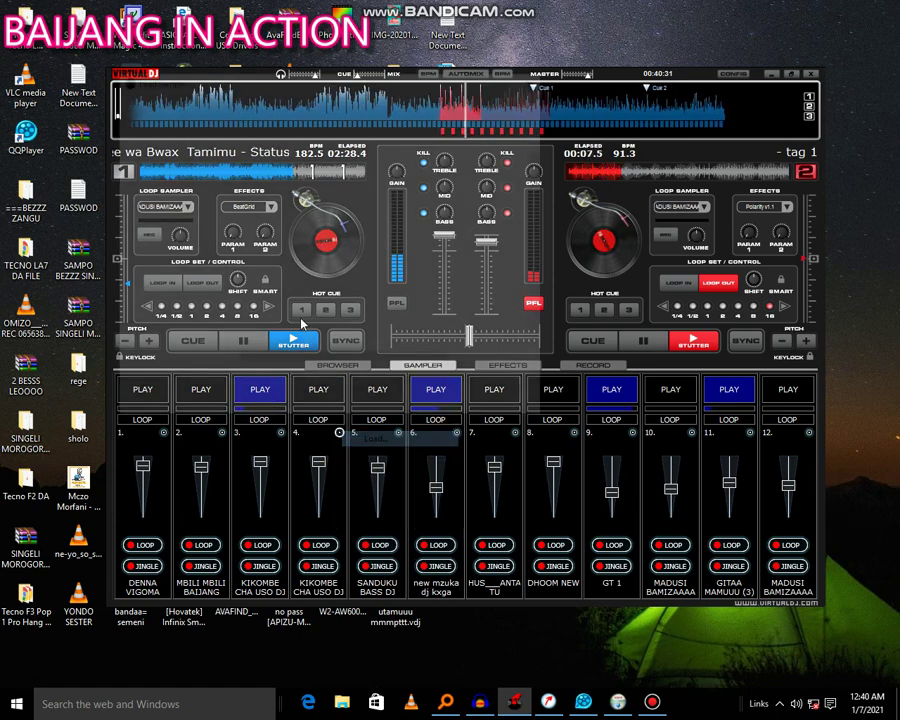
scroll(243, 275, "down", 2)
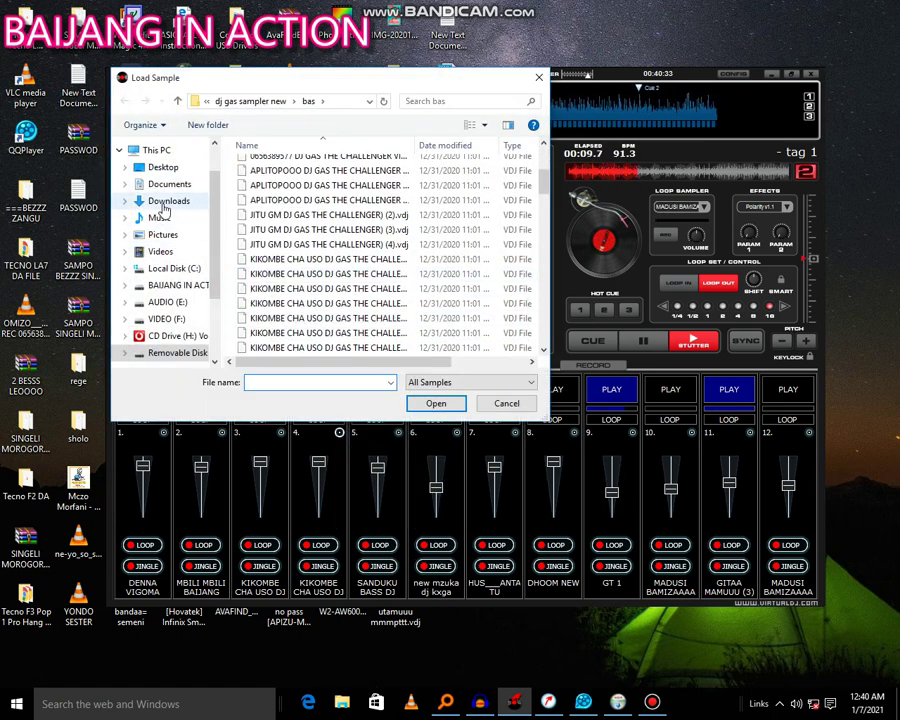
left_click(162, 169)
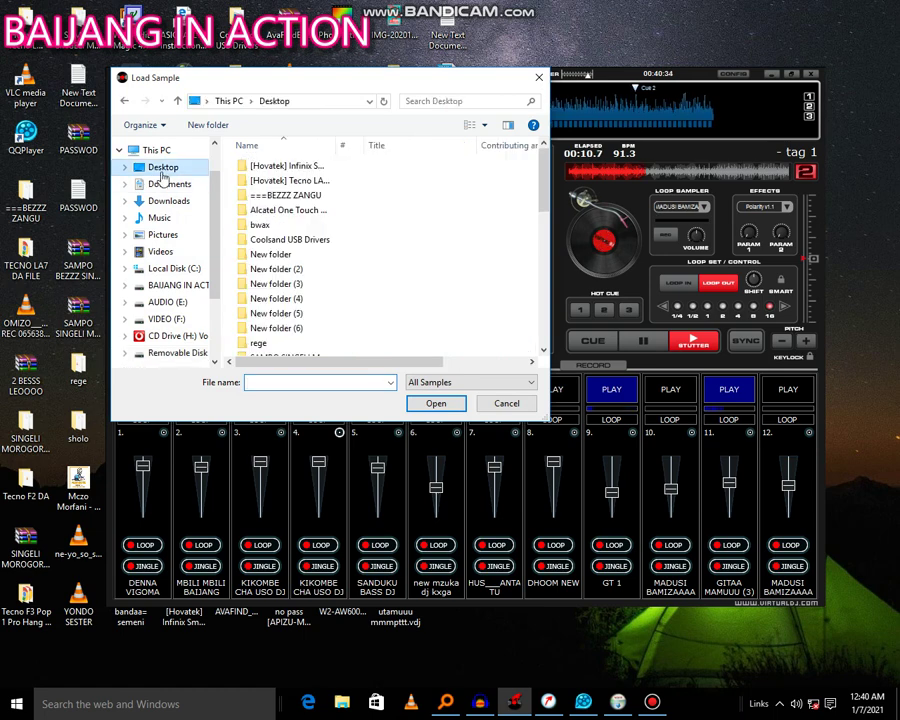
double_click(312, 225)
scroll(313, 228, "down", 2)
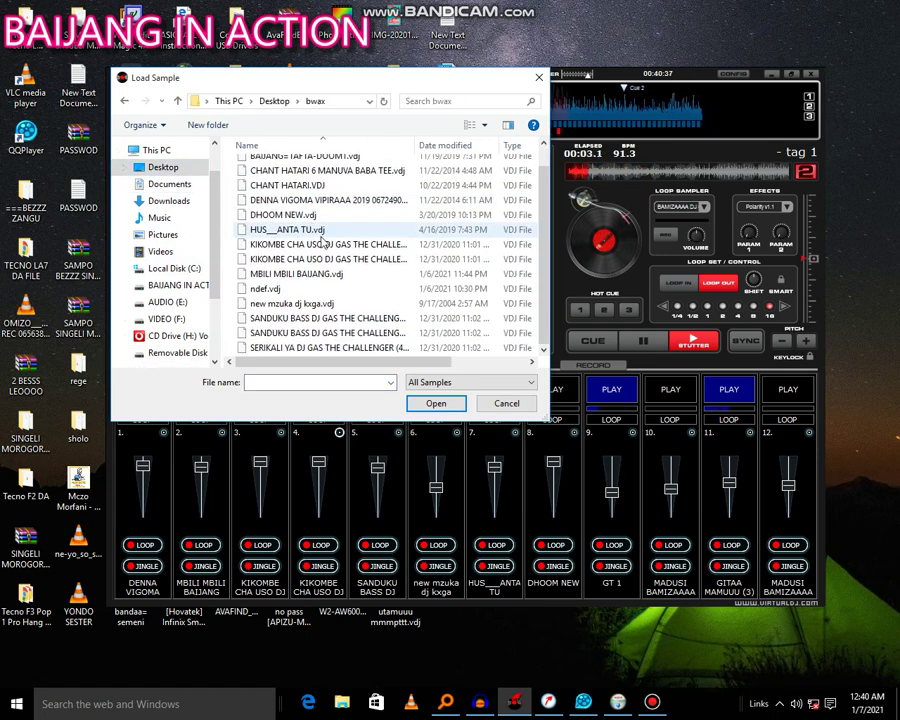
double_click(320, 347)
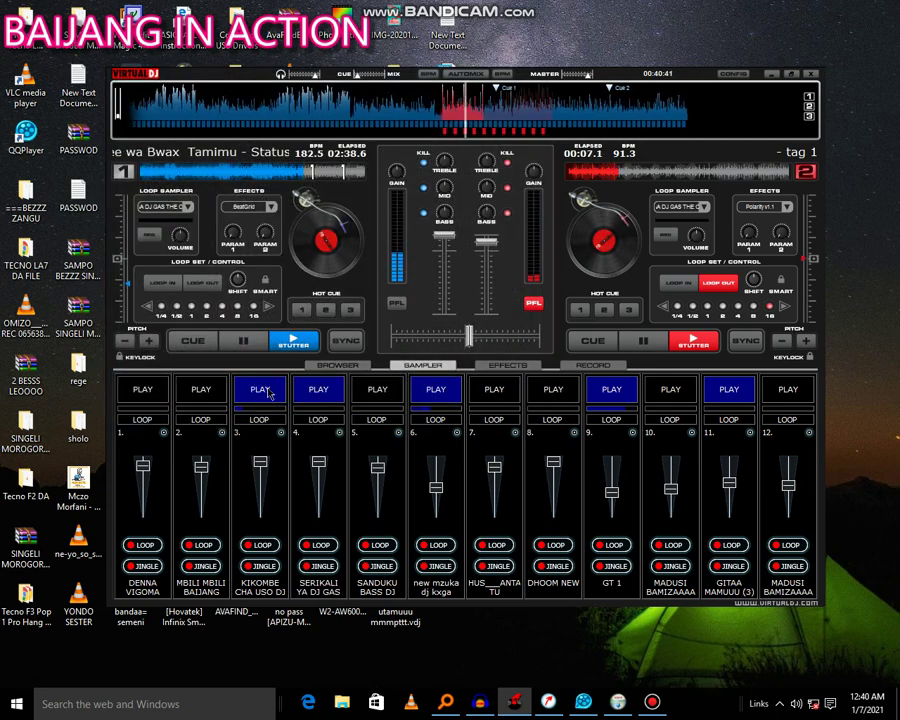
left_click(318, 389)
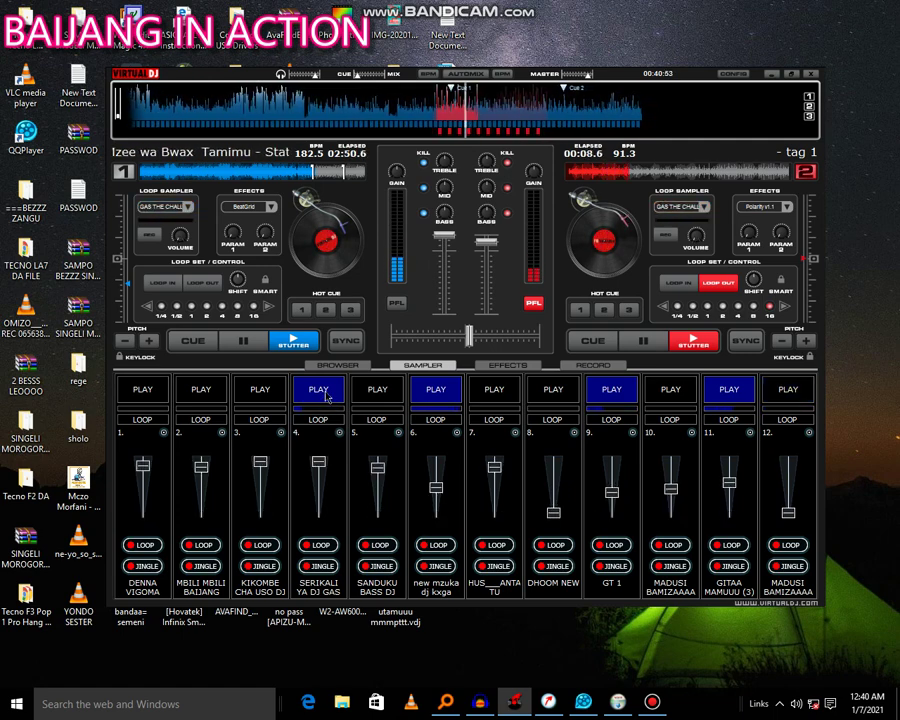
Replace slot 4 with DENNA VIGOMA in slot 1 at maximum volume and add MADUSI BAMIZAAAA in slot 10
left_click(325, 395)
key("F1")
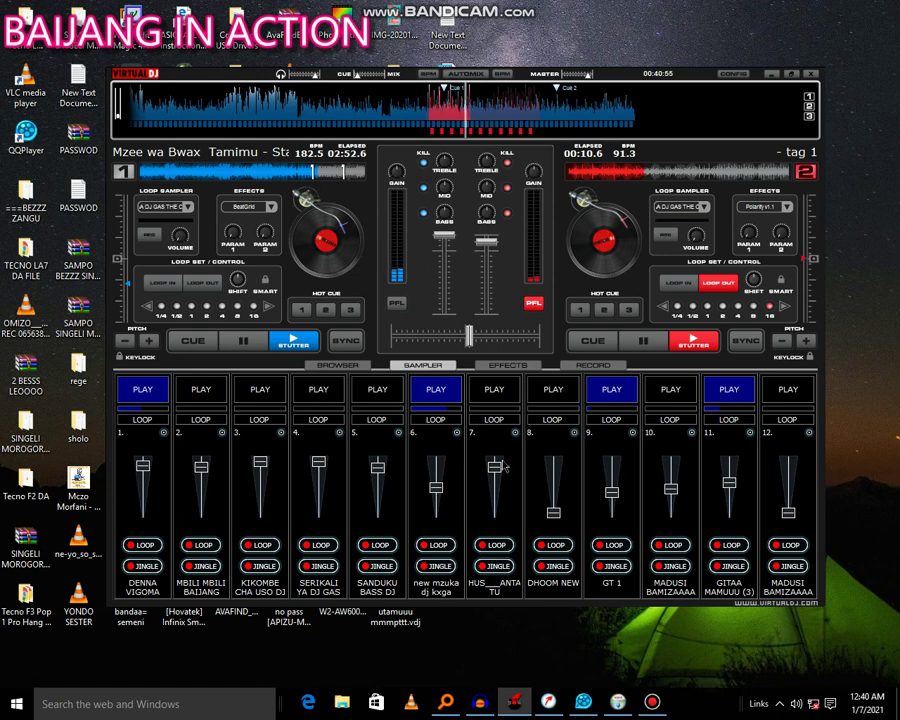
left_click(674, 393)
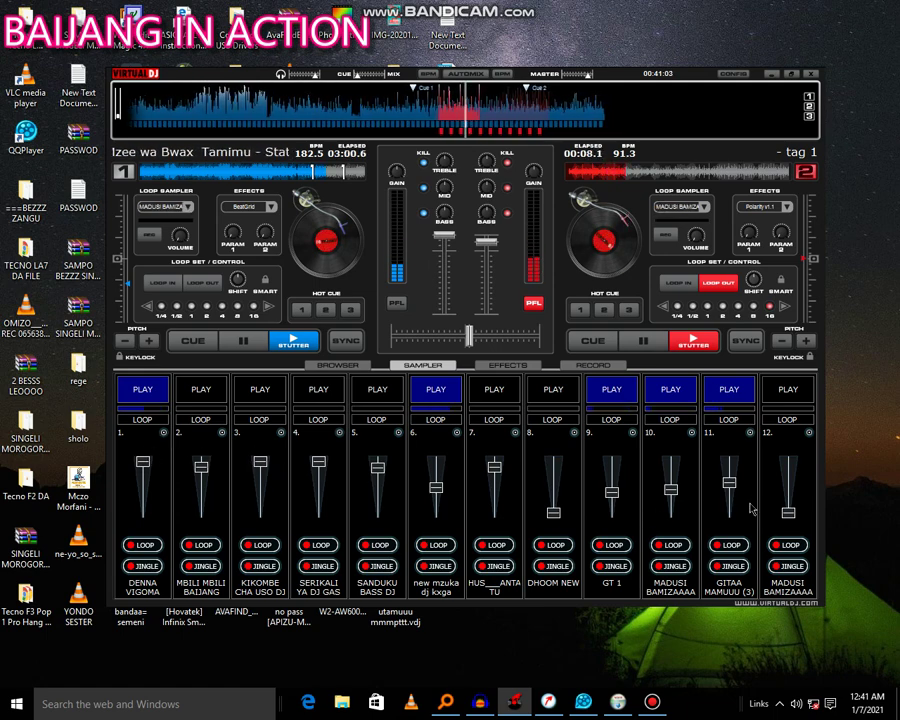
Load CHANT HATARI 6 MANUVA BABA TEE.vdj into slot 12 at medium volume and play it in place of GT 1 in slot 9
left_click(789, 470)
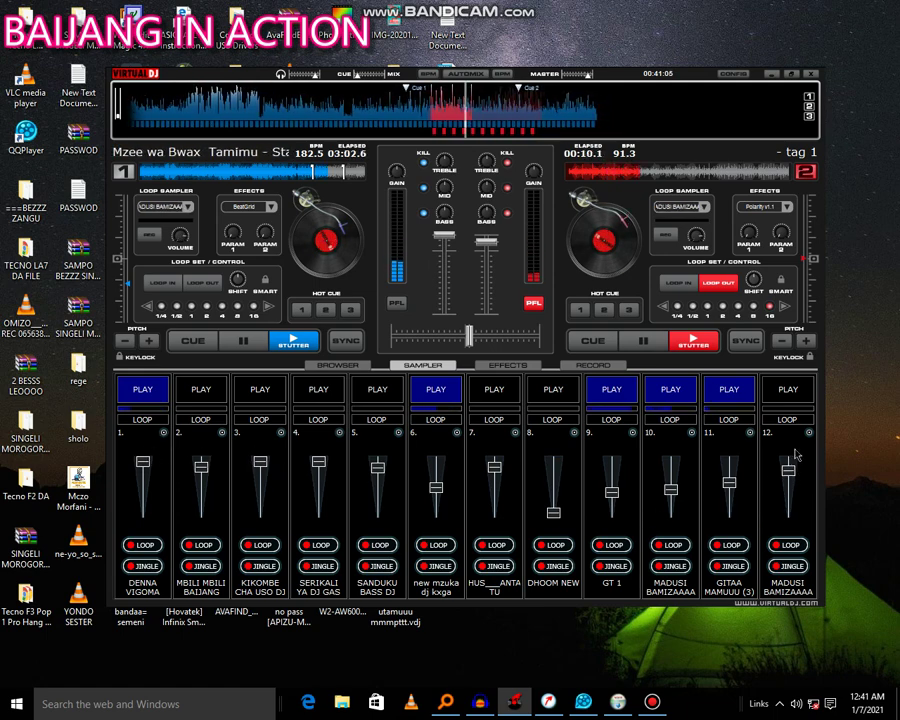
left_click(809, 432)
left_click(816, 439)
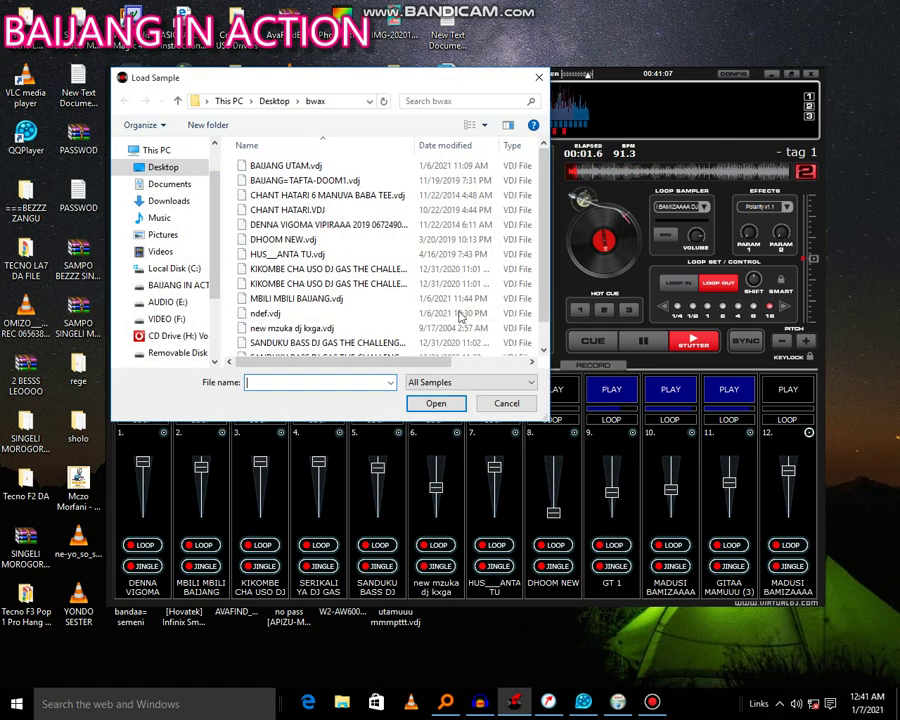
double_click(310, 196)
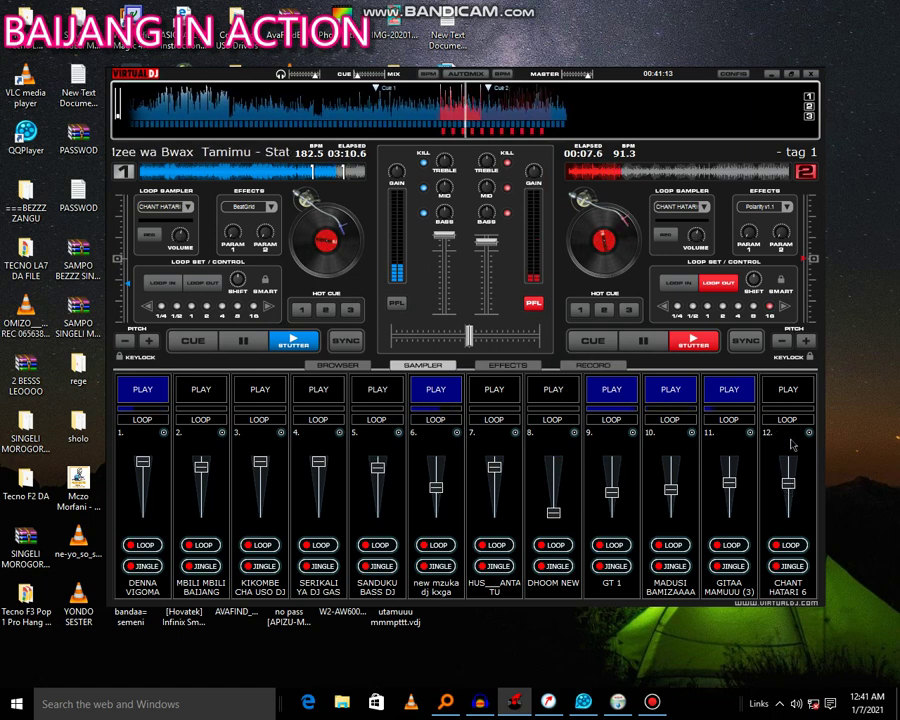
left_click(609, 390)
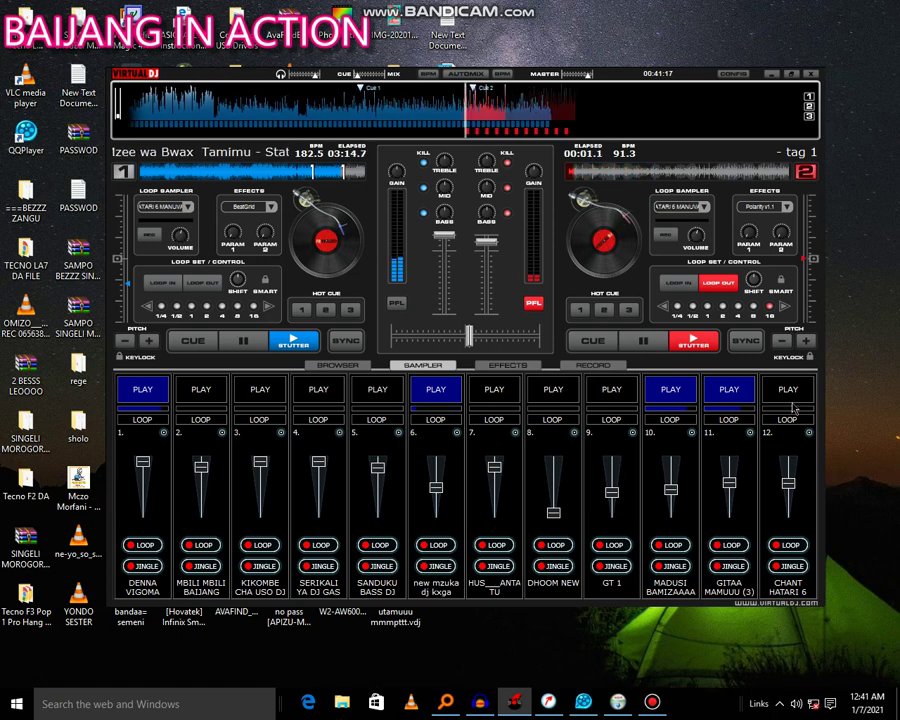
left_click(789, 391)
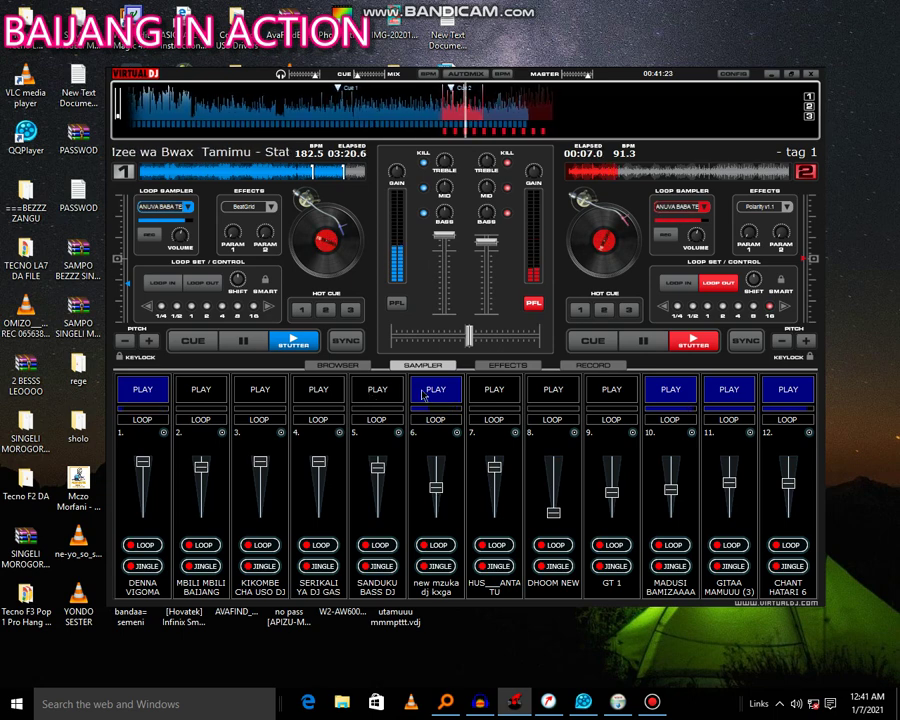
Replace the slot 10 loop in turn with HUS___ANTA TU, DHOOM NEW at a little below half volume, and KIKOMBE CHA USO DJ in slot 3
left_click(492, 394)
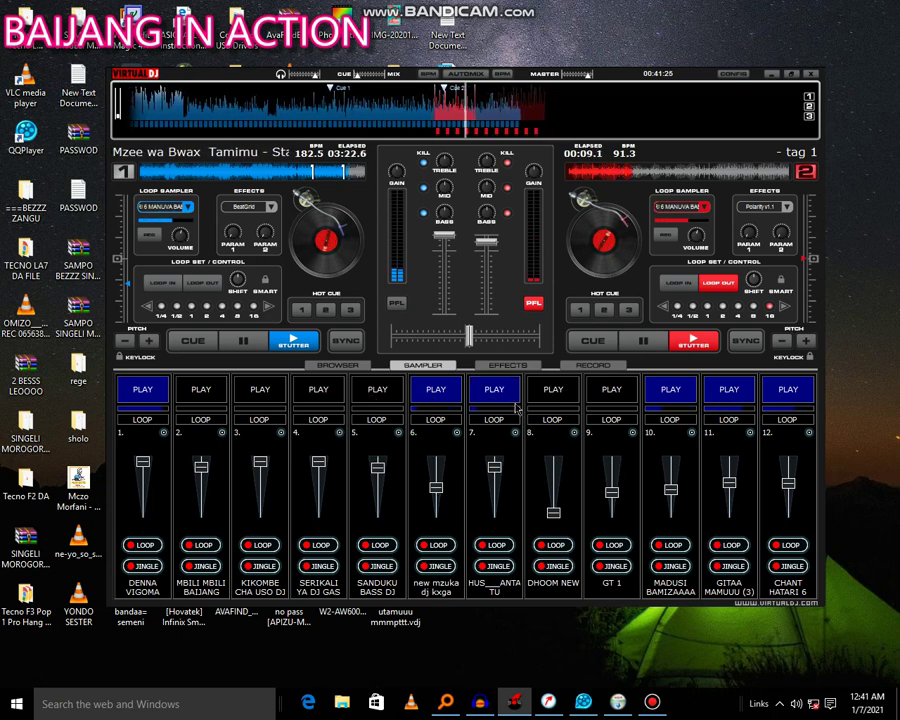
left_click(660, 393)
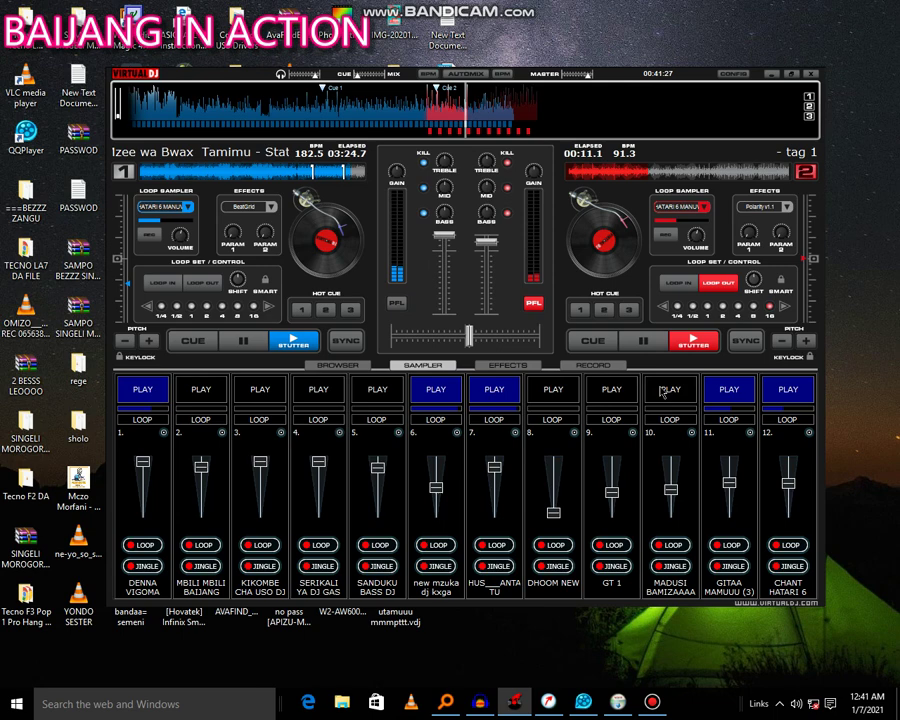
left_click_drag(551, 510, 550, 490)
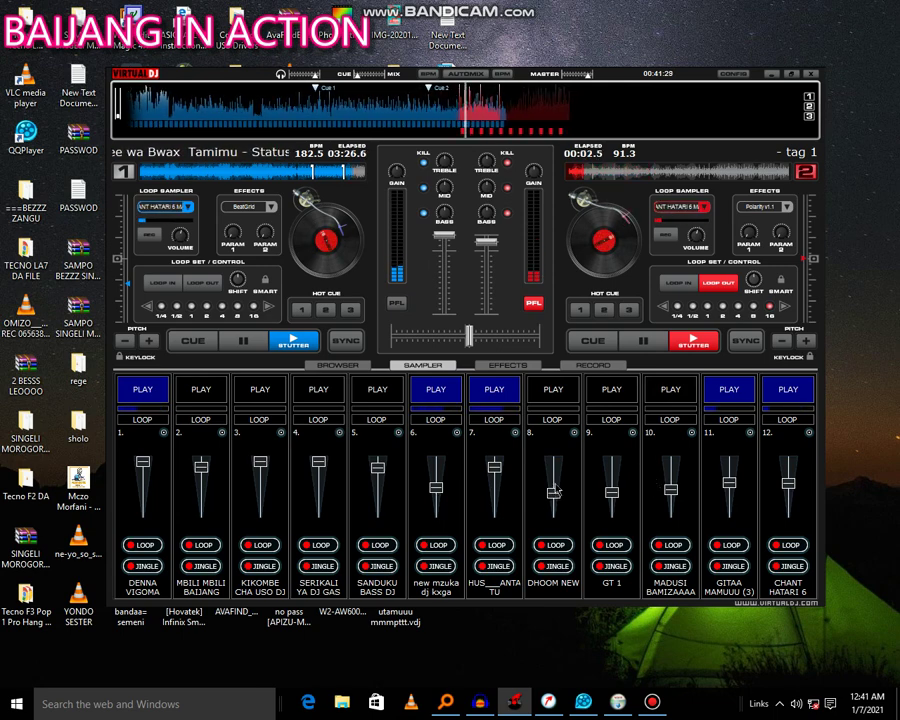
left_click(545, 400)
left_click(510, 398)
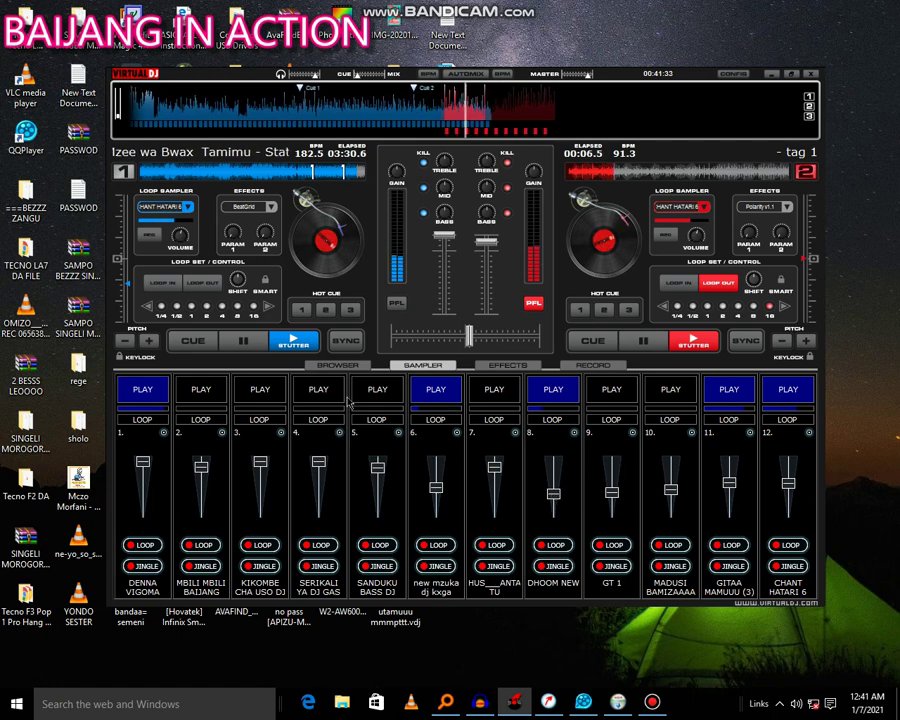
left_click(261, 391)
left_click(548, 393)
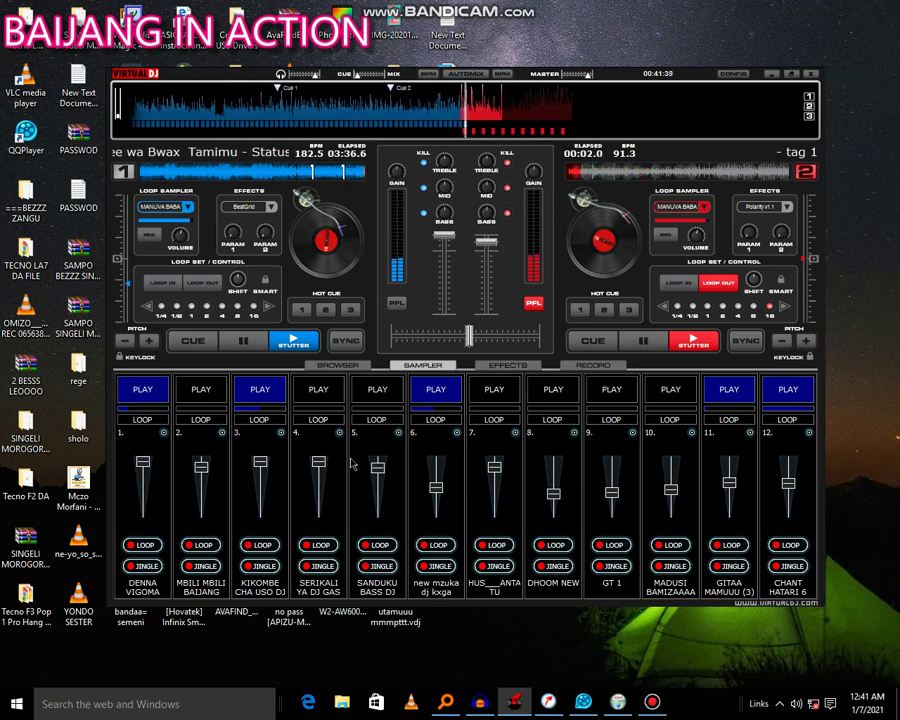
Load BAIJANG=TAFTA-DOOM1.vdj into slot 4 and play it in place of slot 3 at slightly reduced volume
left_click(339, 432)
left_click(365, 440)
scroll(322, 240, "down", 1)
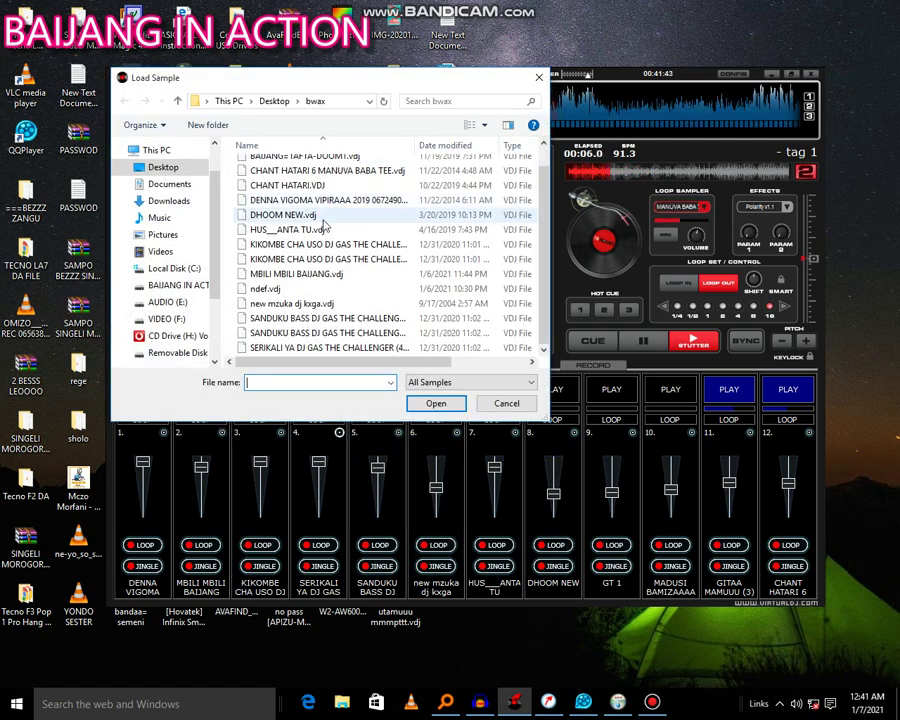
scroll(323, 232, "up", 1)
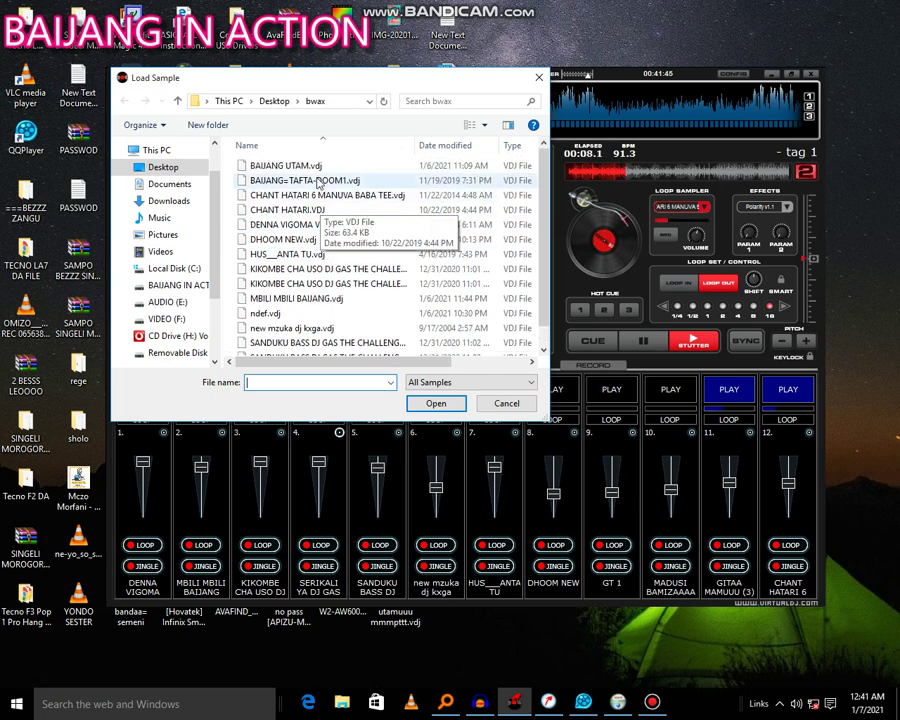
double_click(318, 180)
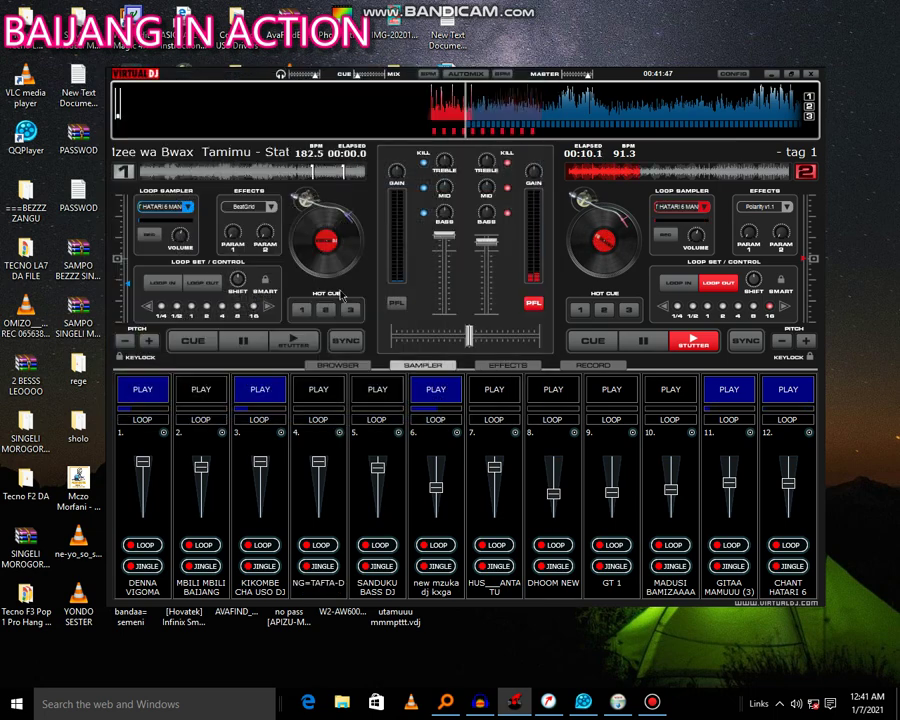
left_click(284, 390)
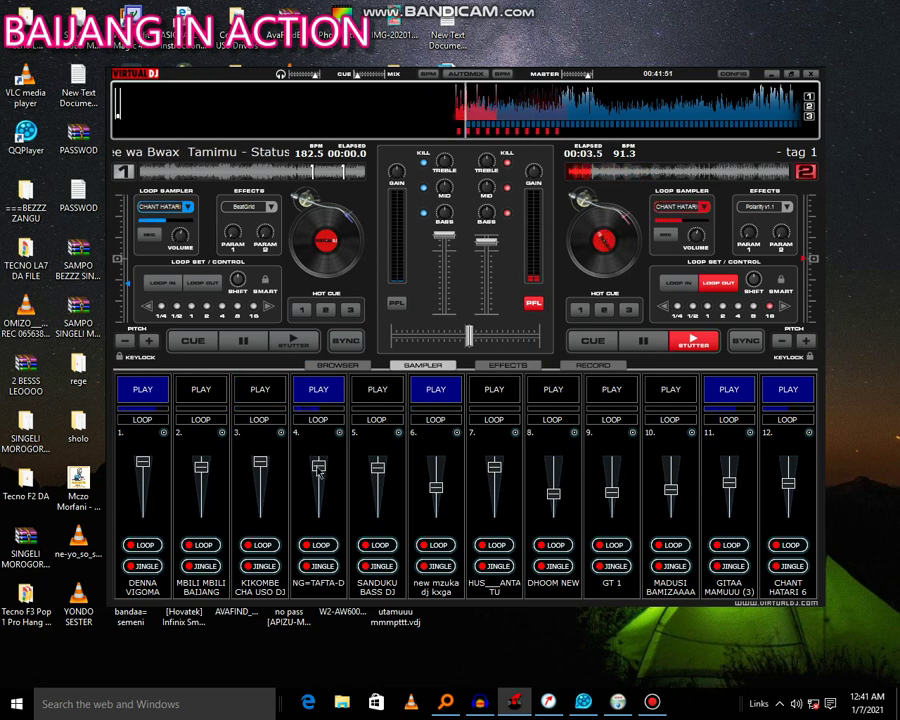
Replace slot 4 with SANDUKU BASS DJ in slot 5, and swap slot 12 for MADUSI BAMIZAAAA in slot 10
left_click(380, 390)
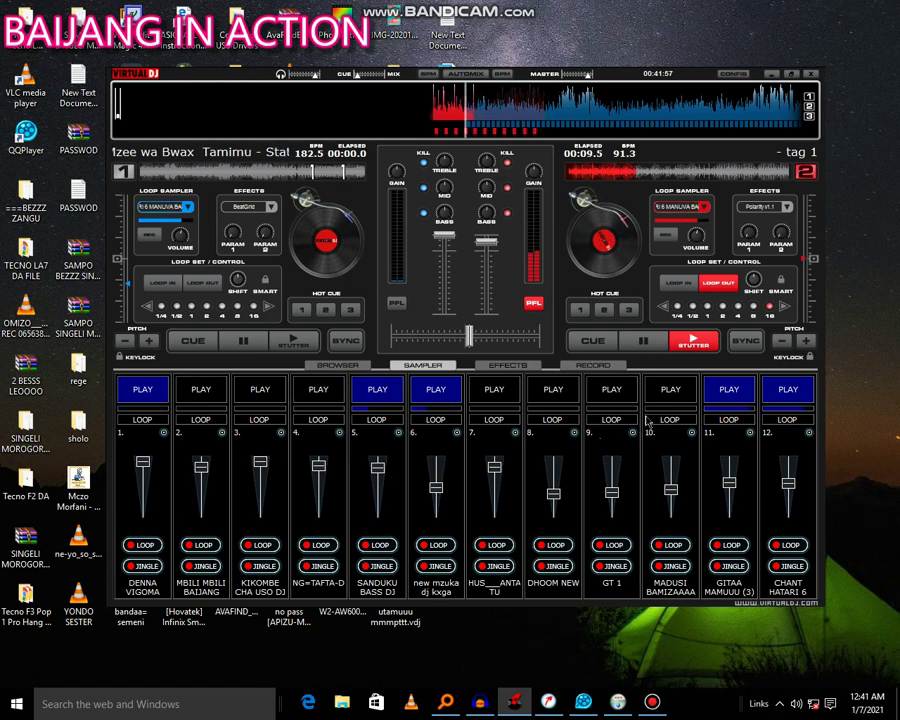
left_click(670, 392)
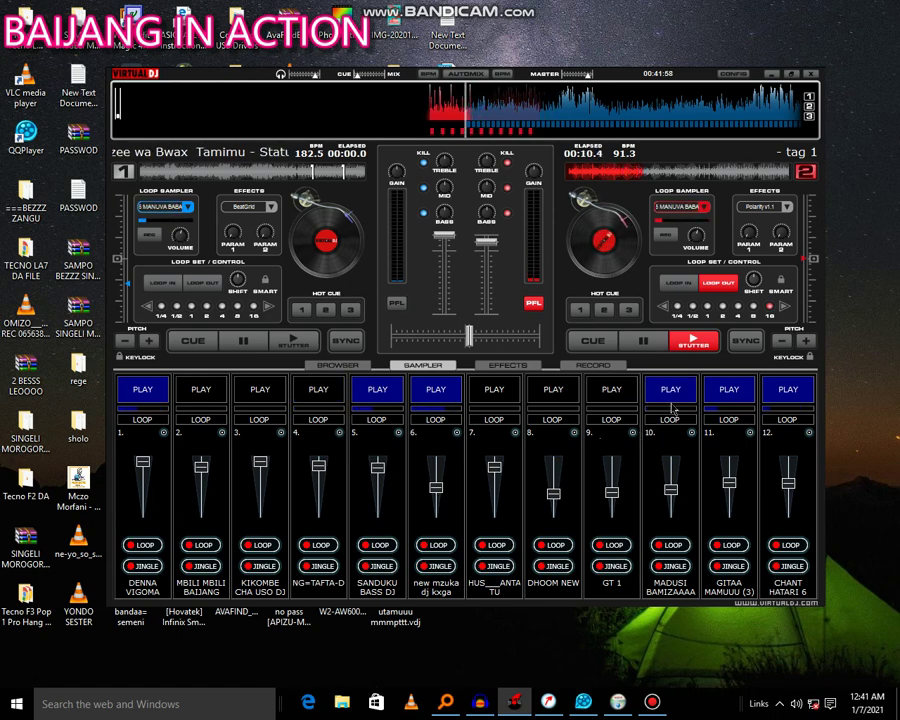
left_click(769, 399)
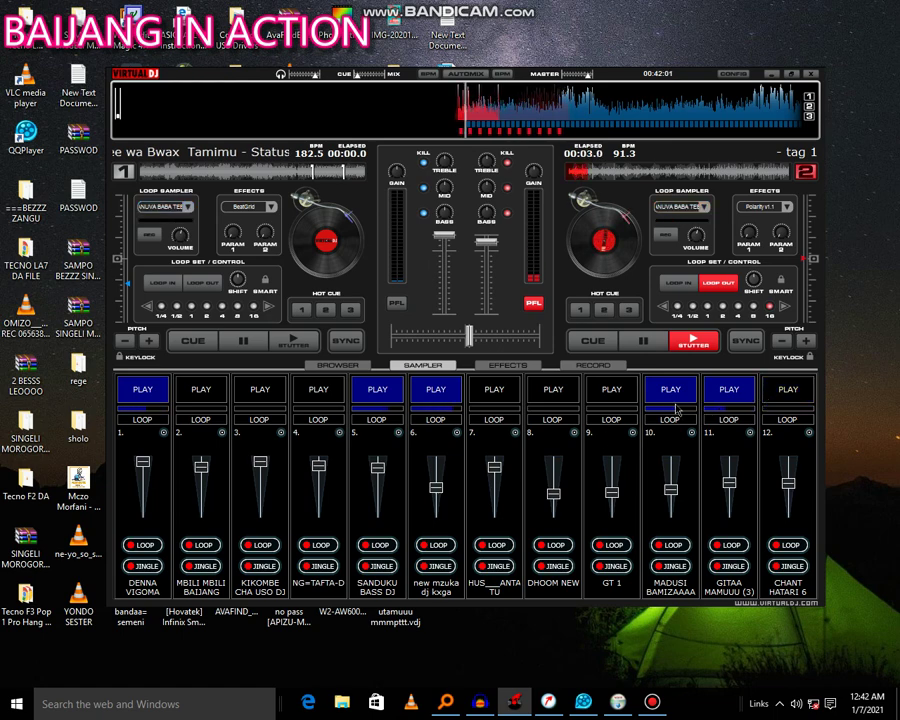
Replace slot 10 with GT 1 in slot 9 and play CHANT HATARI 6 in slot 12 at maximum volume
left_click(594, 399)
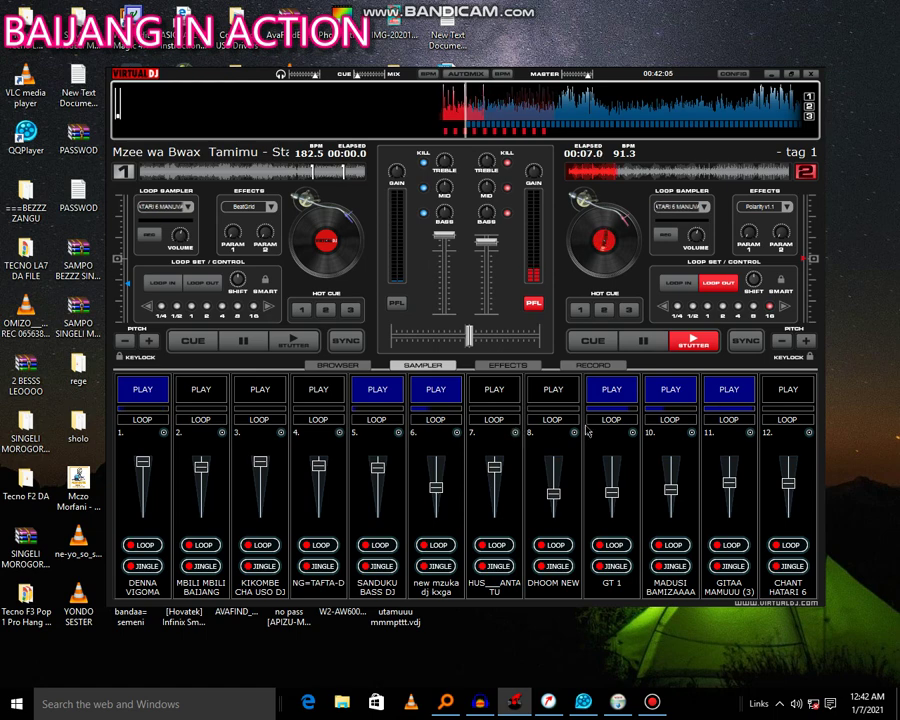
left_click(669, 393)
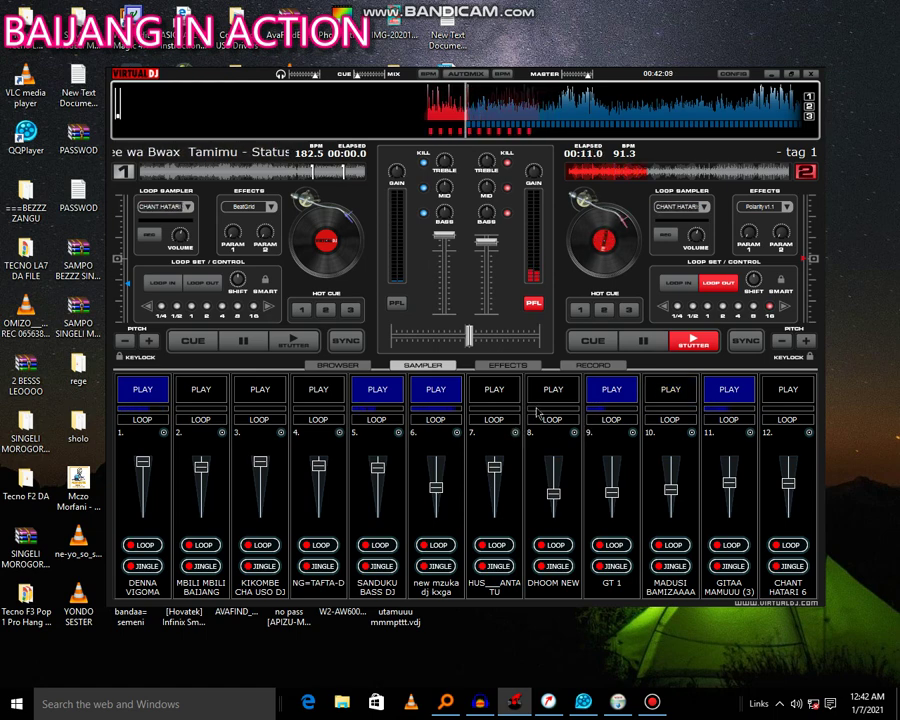
left_click(776, 398)
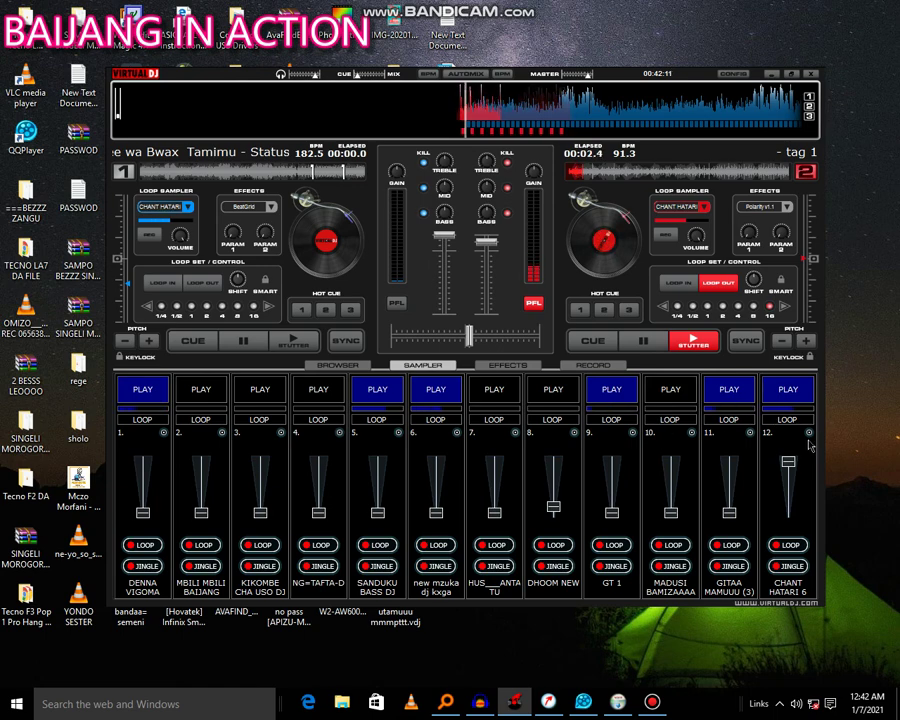
Start loading a new sample into slot 12 and open the SOUND EFFECT folder on the desktop
left_click(809, 433)
left_click(815, 439)
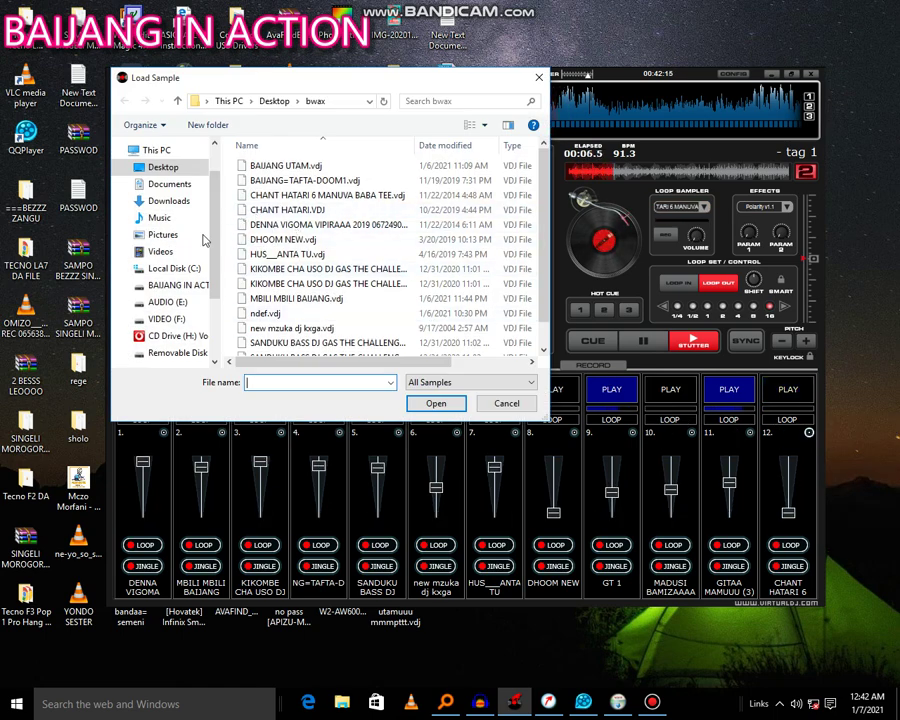
scroll(189, 276, "down", 1)
scroll(185, 298, "down", 1)
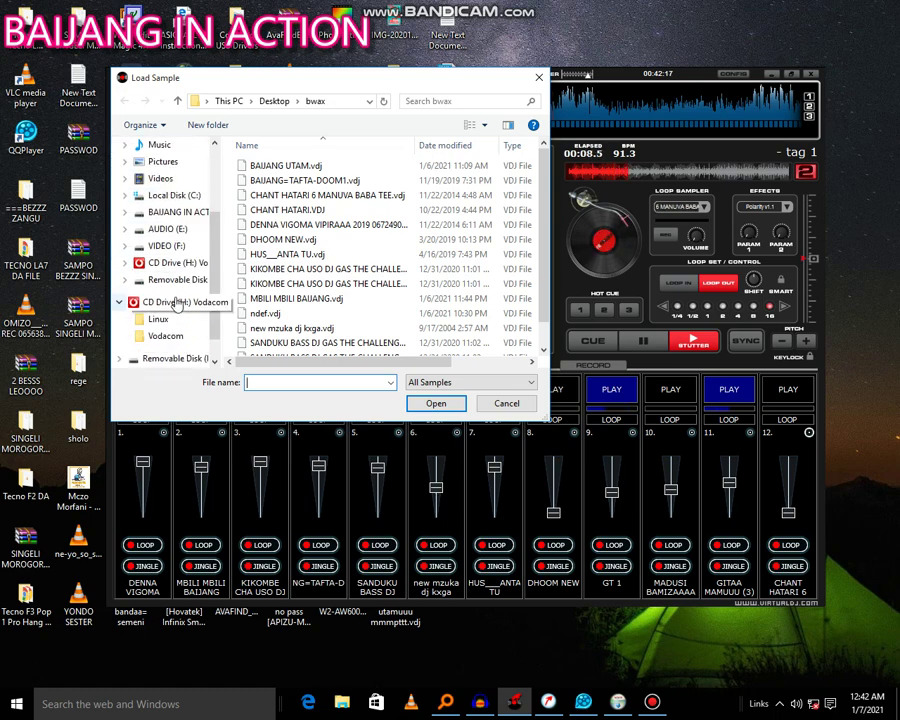
scroll(159, 190, "up", 2)
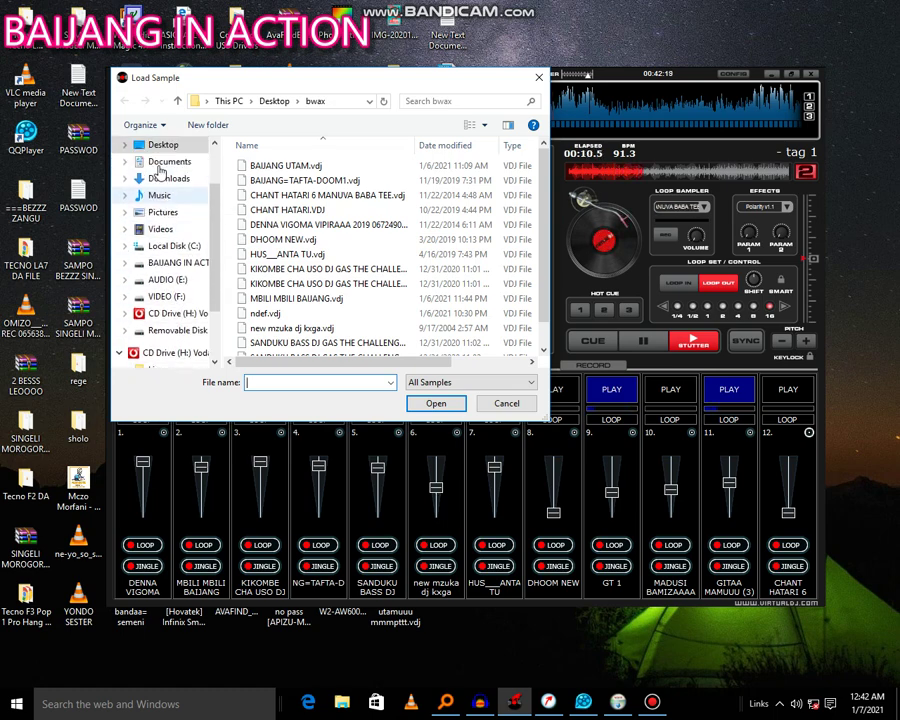
left_click(150, 146)
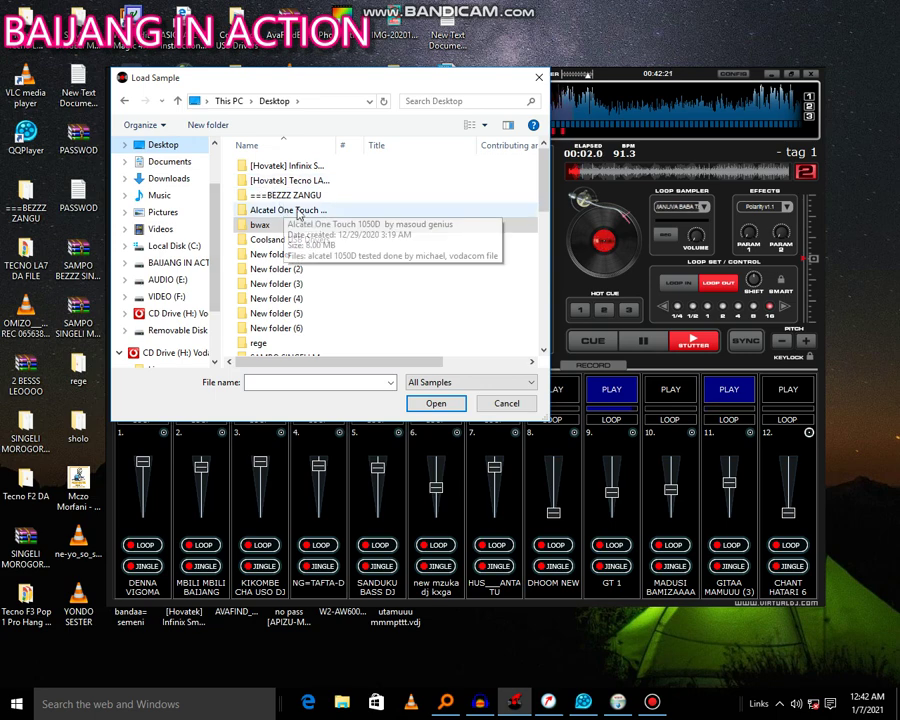
scroll(305, 228, "down", 5)
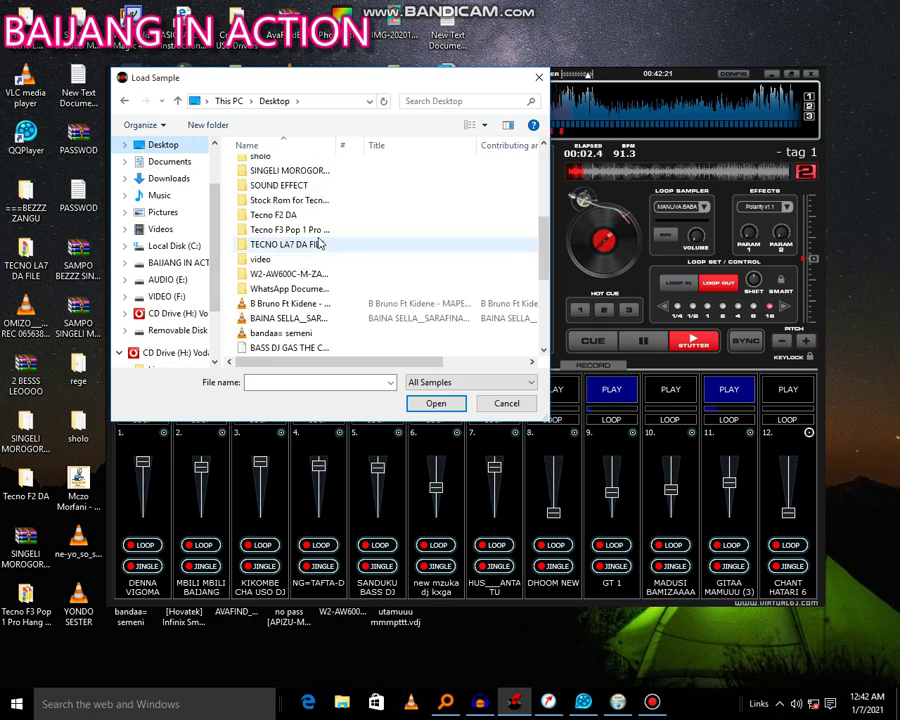
double_click(285, 185)
Load baijang og into slot 12 and play it at maximum volume with the other slots' volumes lowered
scroll(312, 217, "down", 1)
scroll(311, 217, "down", 1)
scroll(311, 217, "up", 1)
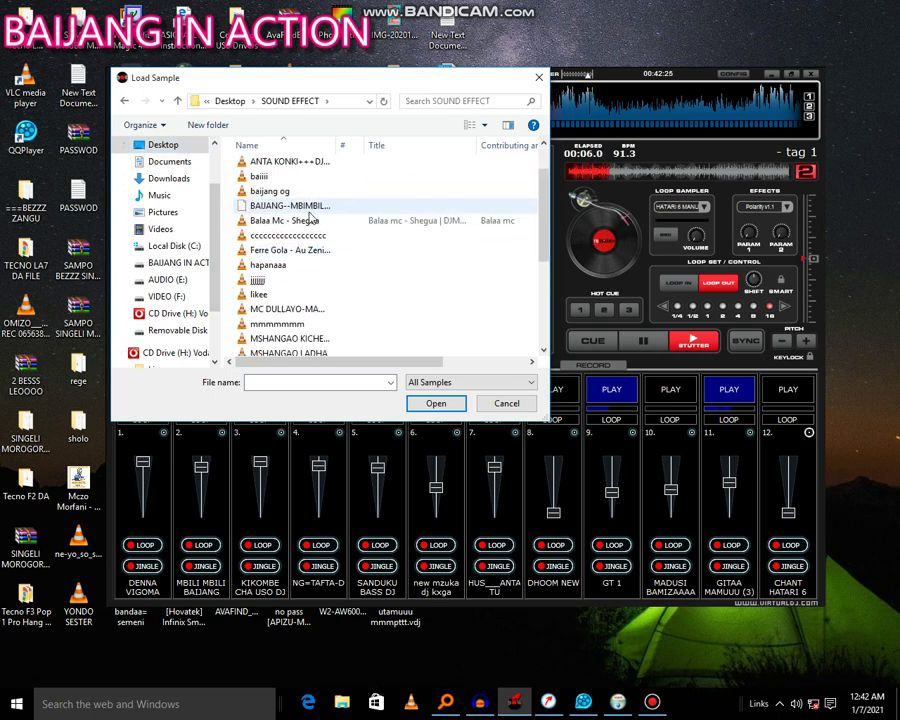
double_click(295, 185)
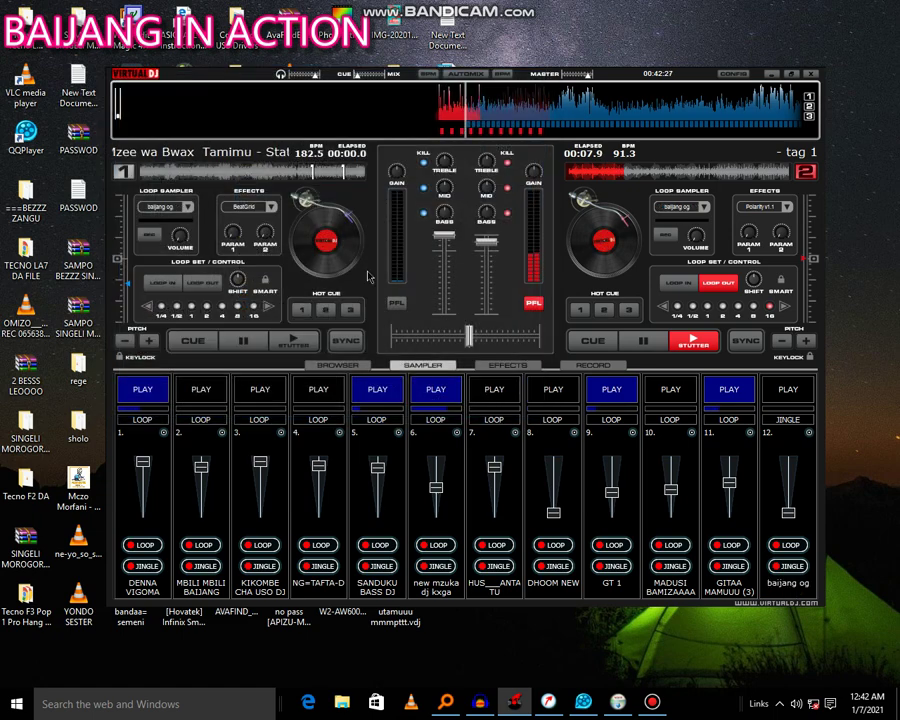
key("F12")
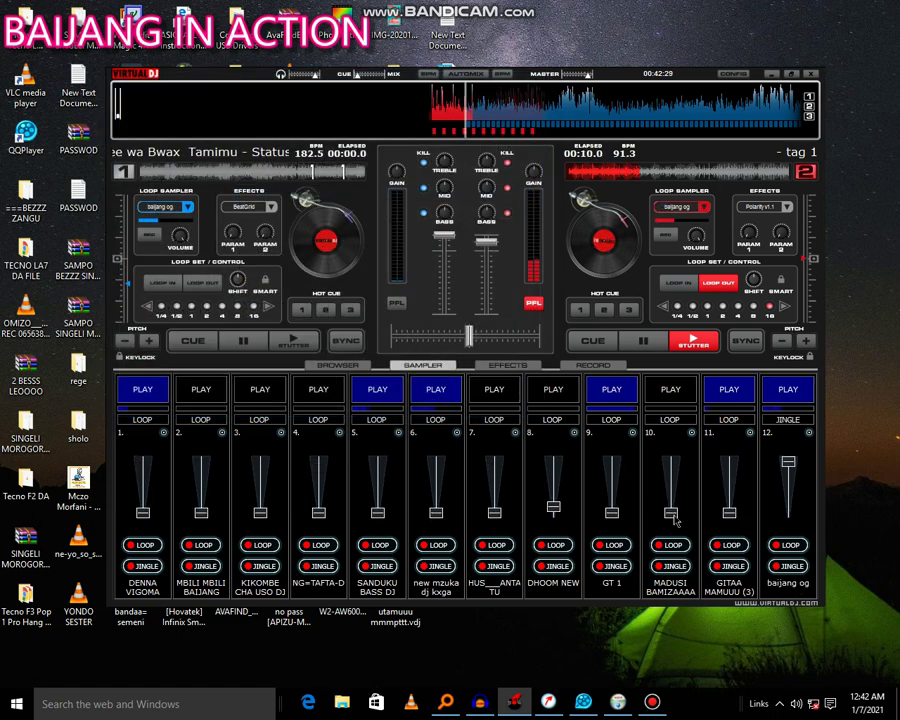
left_click(652, 700)
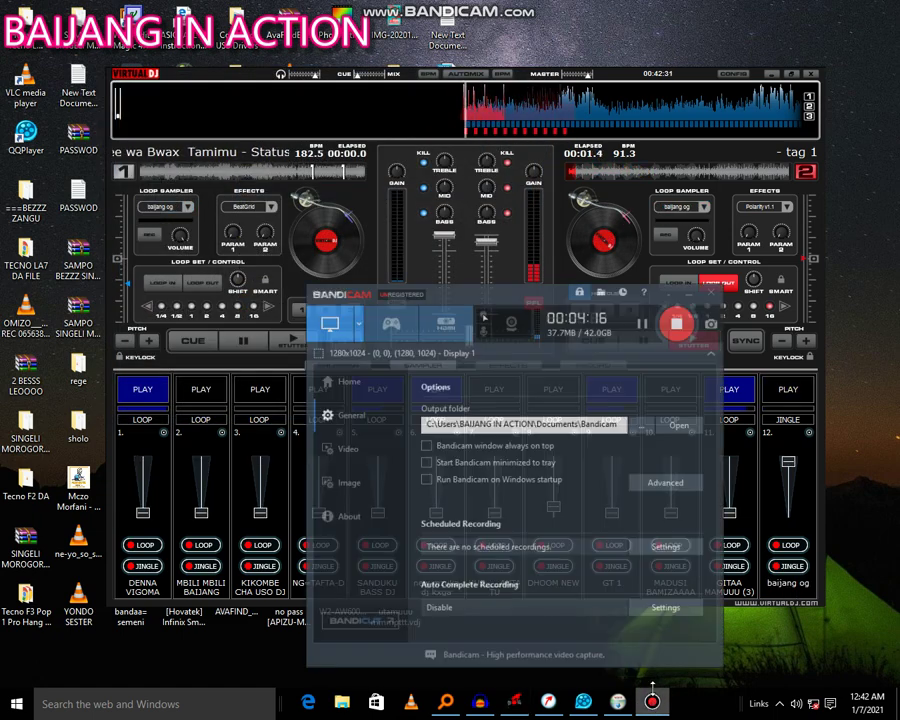